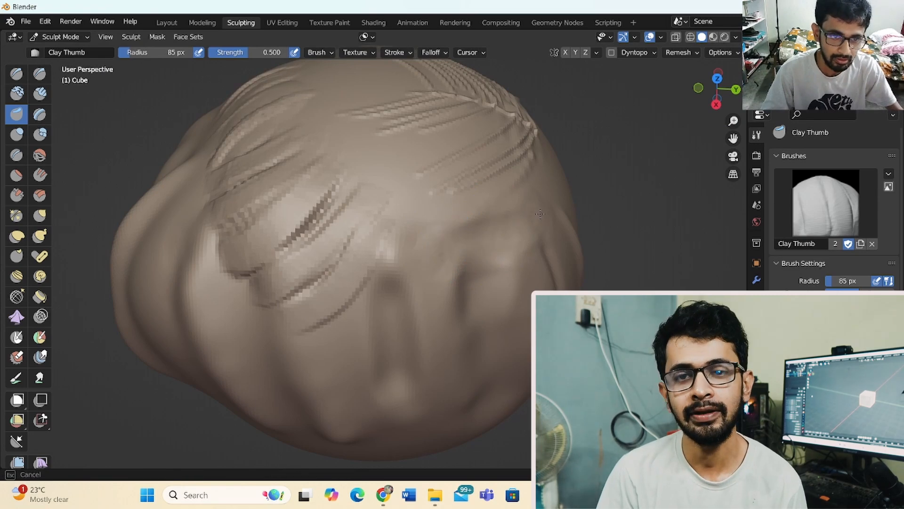
middle_click_drag(437, 241, 471, 219)
scroll(424, 212, "down", 1)
left_click(40, 119)
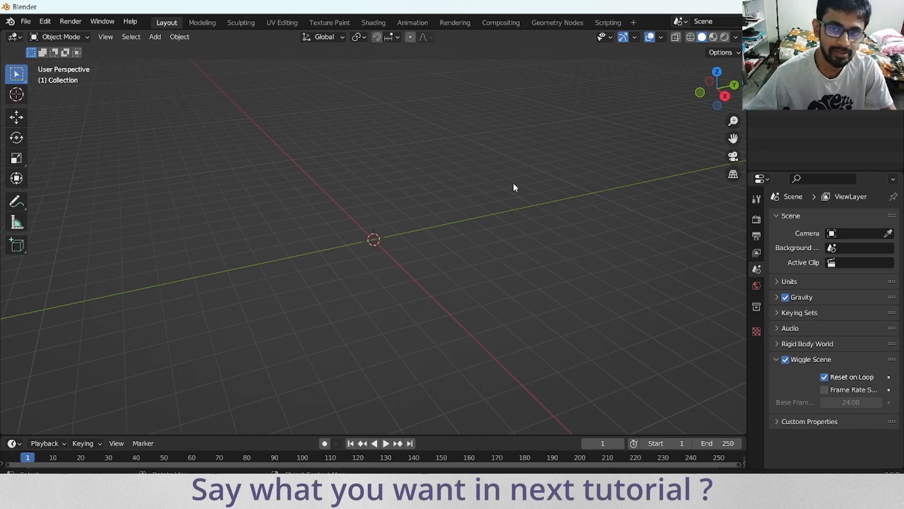
Add a mesh cube at the origin of the empty scene.
left_click(155, 38)
mouse_move(181, 50)
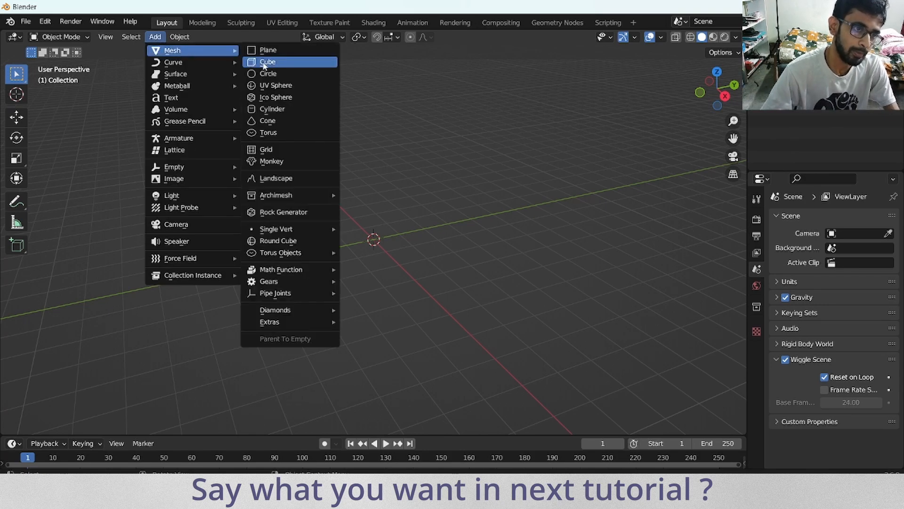
left_click(270, 65)
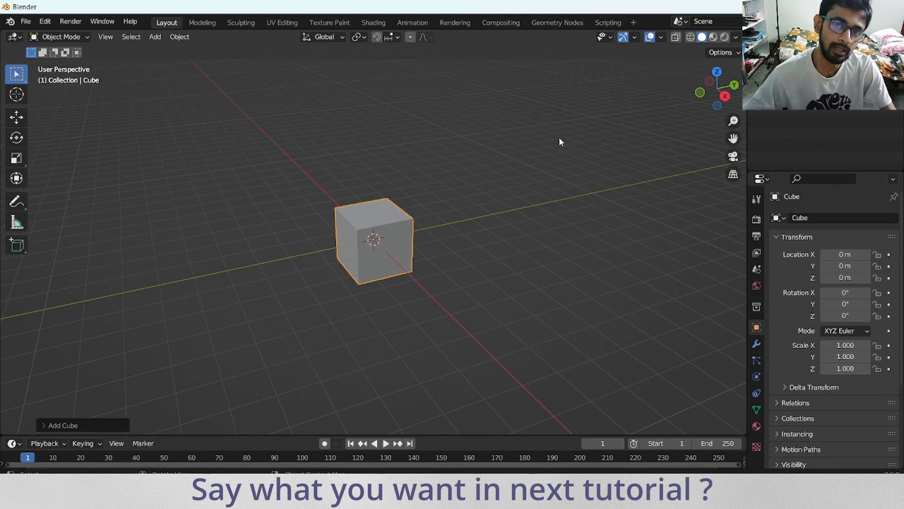
Round the cube with a Subdivision Surface modifier at viewport and render level 4, and apply the modifier.
left_click(756, 344)
left_click(815, 217)
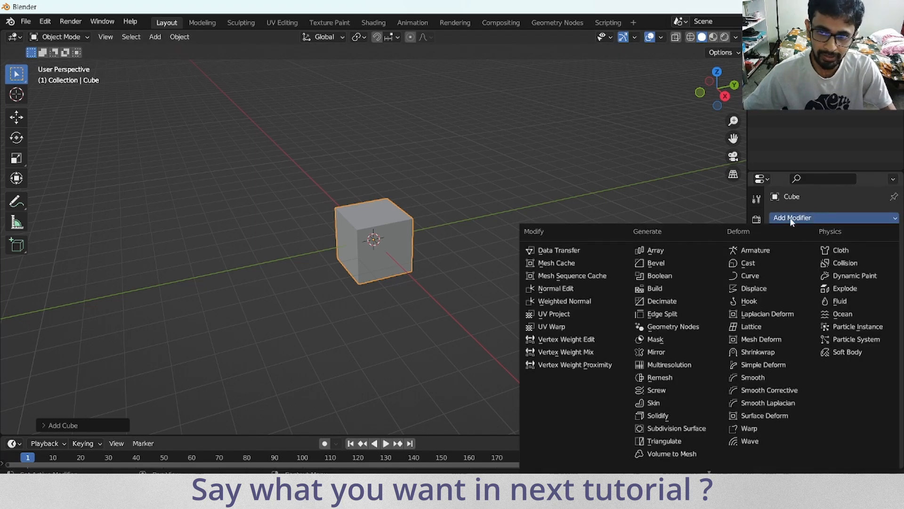
left_click(677, 428)
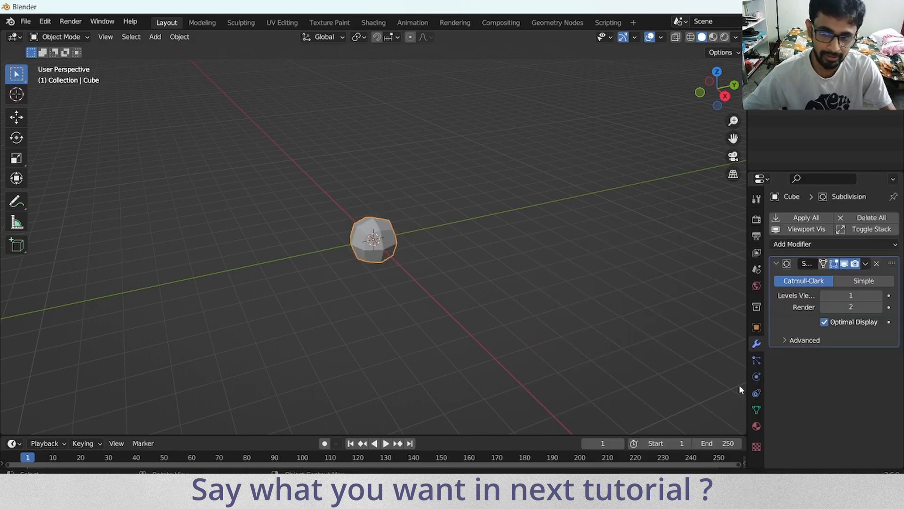
left_click(878, 295)
left_click(879, 295)
left_click(879, 295)
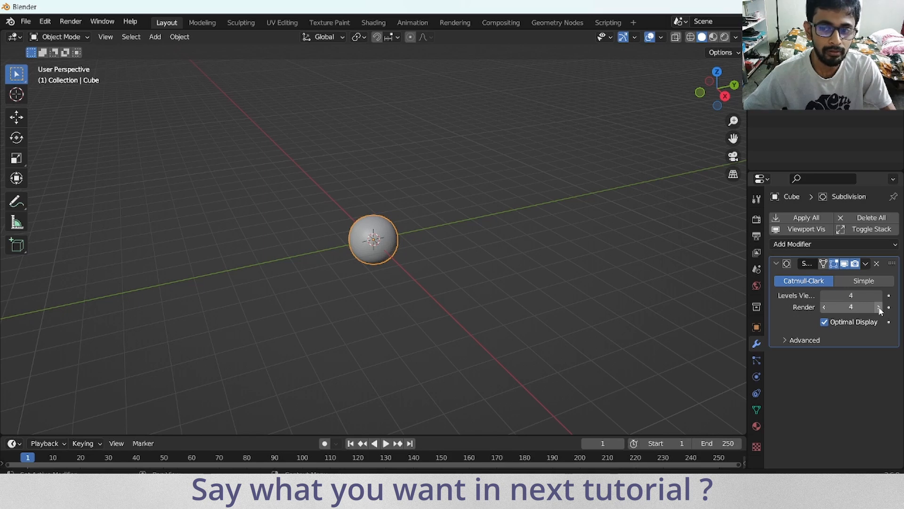
left_click(867, 263)
left_click(830, 277)
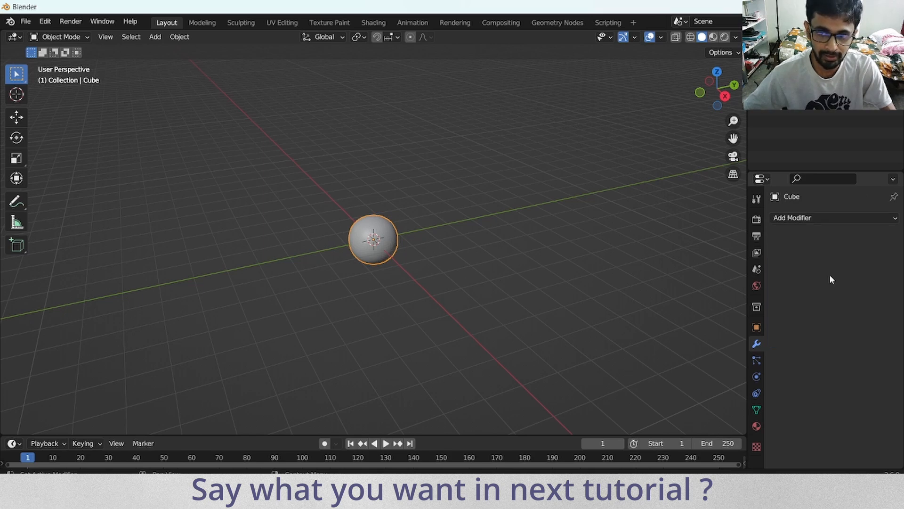
Inspect the rounded cube's mesh density in wireframe shading and return to solid shading.
left_click_drag(733, 121, 731, 107)
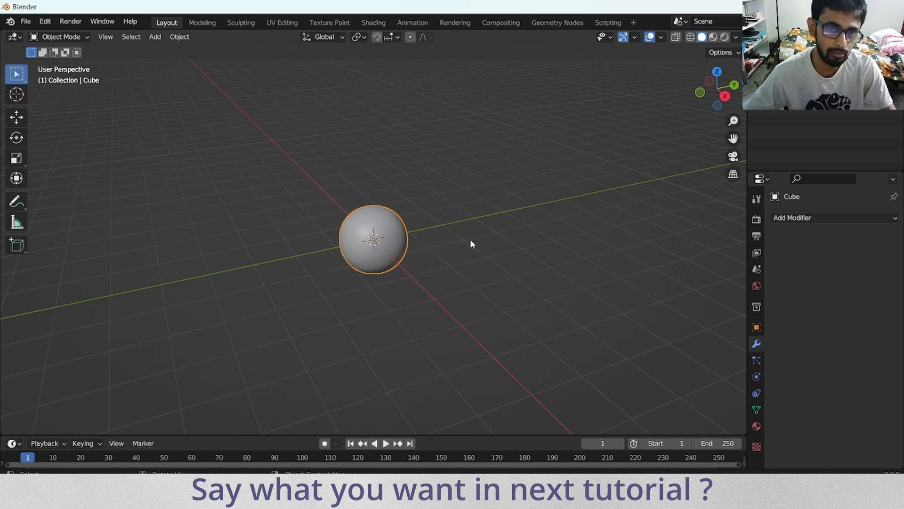
left_click_drag(733, 118, 729, 81)
left_click(690, 38)
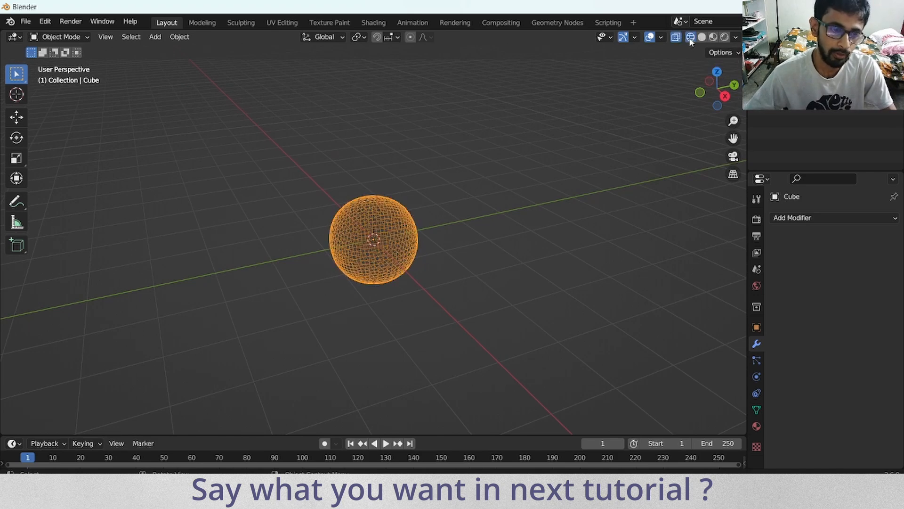
scroll(648, 136, "up", 2)
left_click(646, 132)
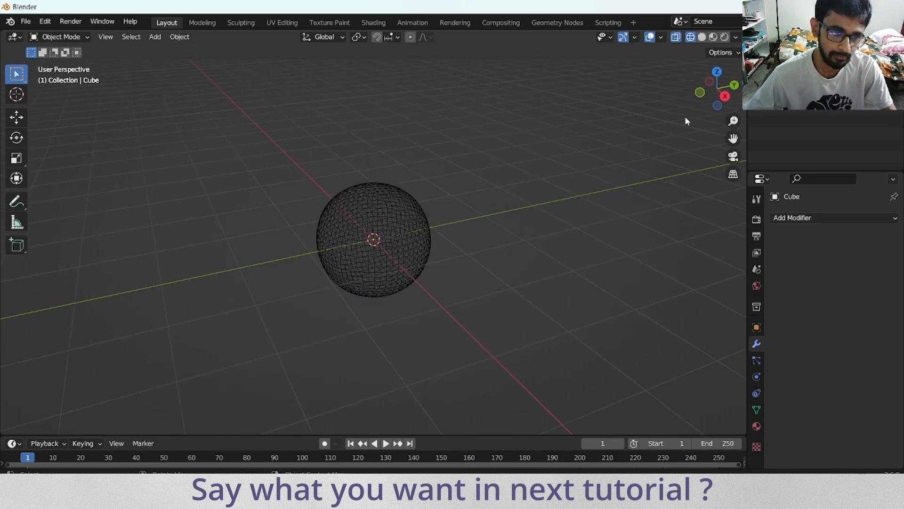
mouse_move(713, 91)
left_mouse_down()
mouse_move(654, 86)
mouse_move(685, 78)
mouse_move(648, 84)
mouse_move(705, 75)
mouse_move(715, 82)
left_mouse_up()
left_click_drag(735, 121, 733, 140)
mouse_move(717, 100)
left_mouse_down()
mouse_move(702, 106)
mouse_move(712, 84)
left_mouse_up()
left_click(702, 36)
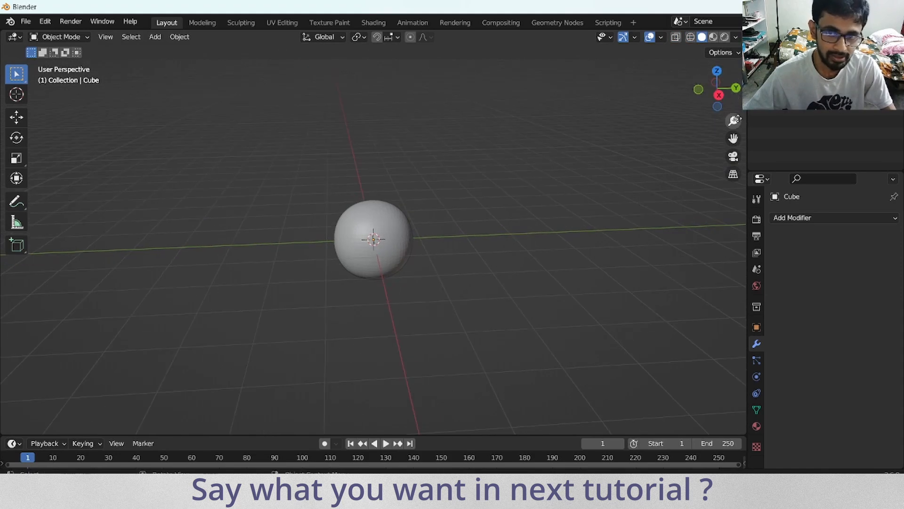
mouse_move(733, 120)
left_mouse_down()
mouse_move(733, 91)
mouse_move(730, 119)
left_mouse_up()
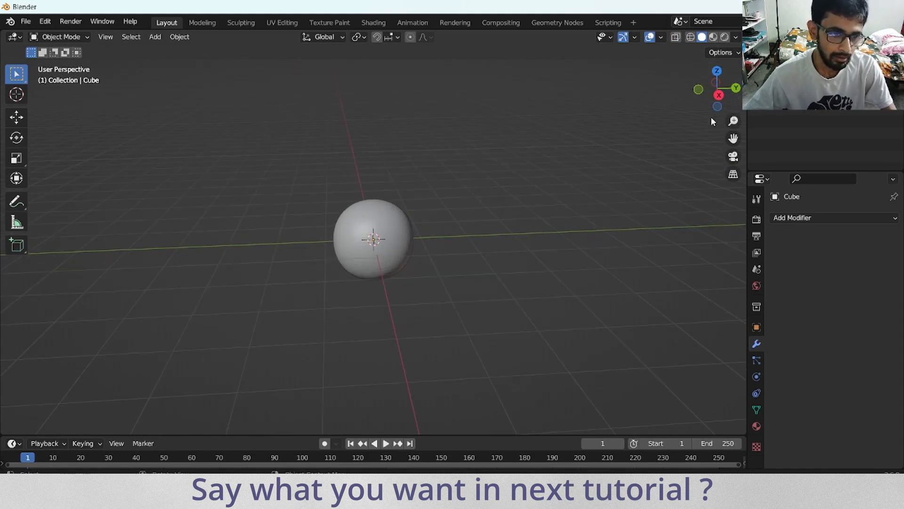
Select the rounded cube and add a Multiresolution modifier to it.
left_click(402, 250)
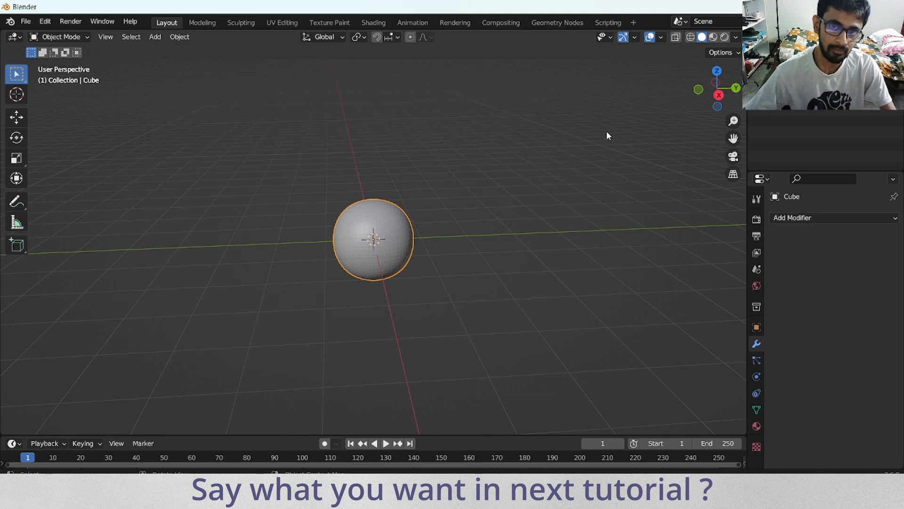
left_click(809, 218)
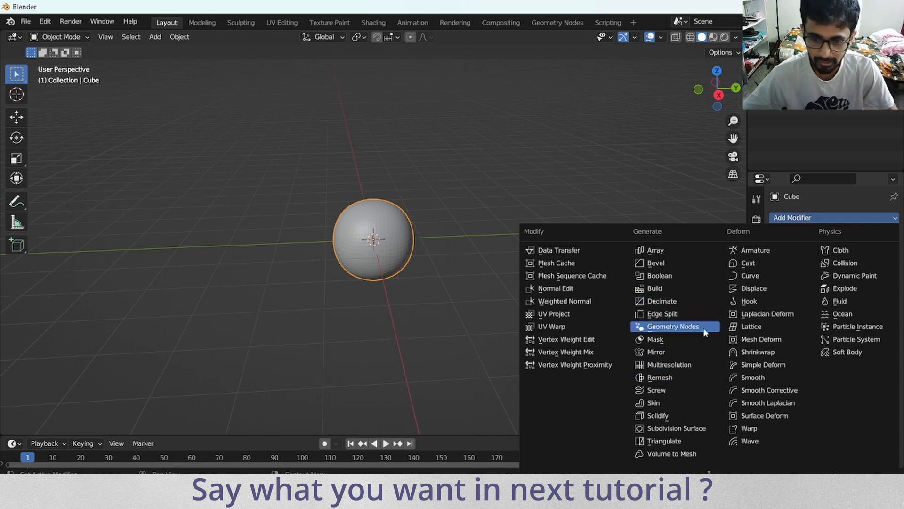
left_click(687, 367)
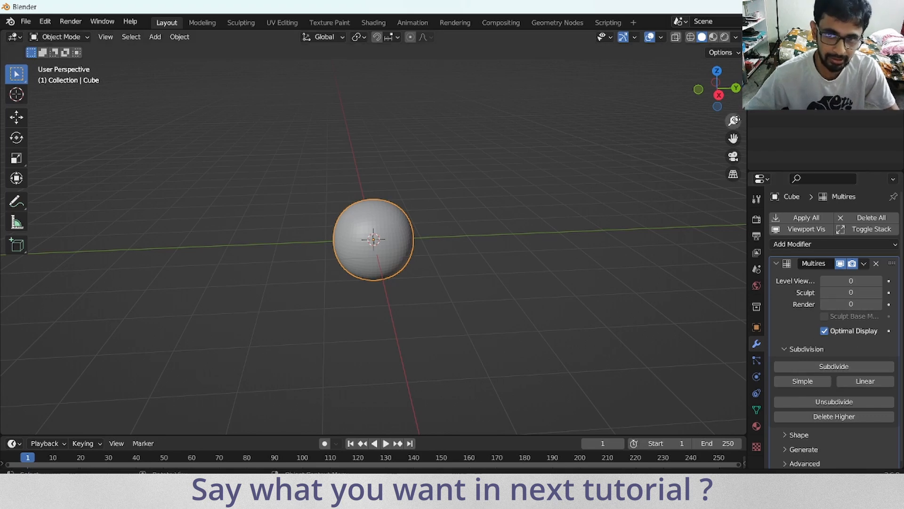
mouse_move(733, 121)
left_mouse_down()
mouse_move(733, 92)
mouse_move(733, 110)
left_mouse_up()
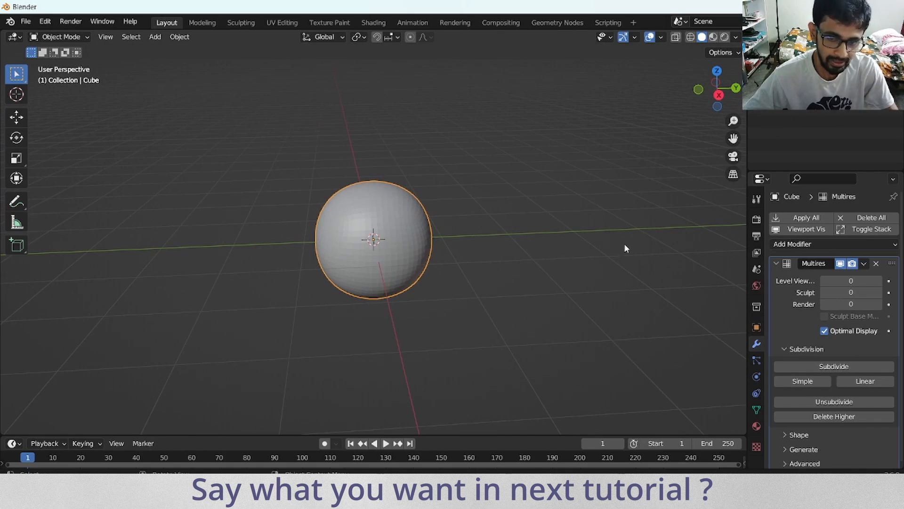
mouse_move(733, 121)
left_mouse_down()
mouse_move(732, 112)
mouse_move(732, 138)
left_mouse_up()
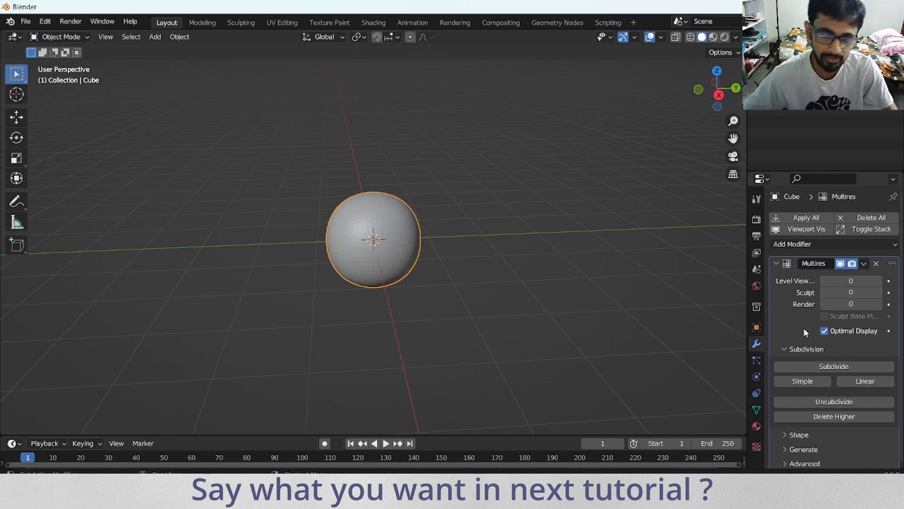
mouse_move(734, 122)
left_mouse_down()
mouse_move(735, 97)
mouse_move(731, 126)
left_mouse_up()
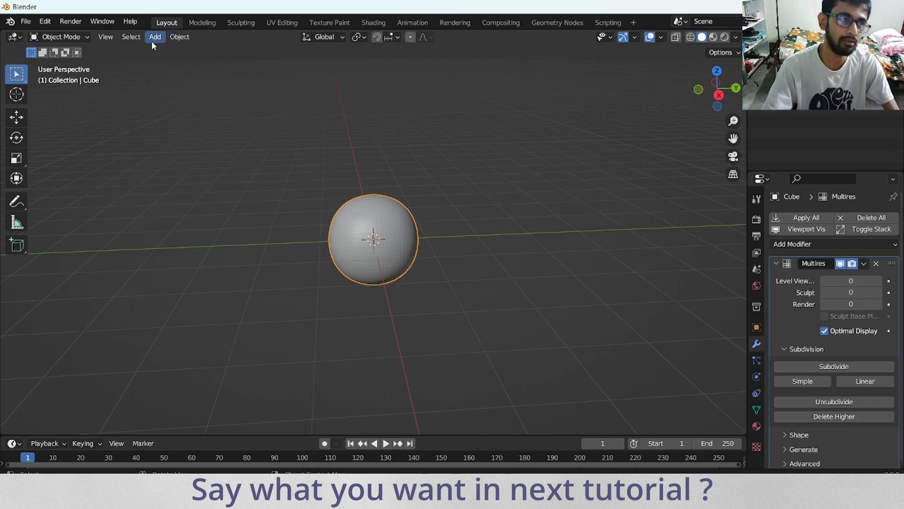
left_click(59, 37)
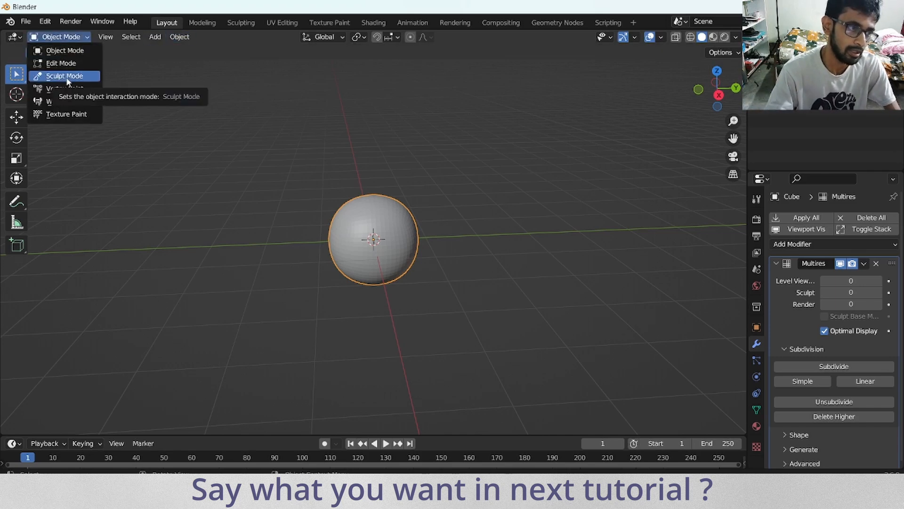
left_click(68, 77)
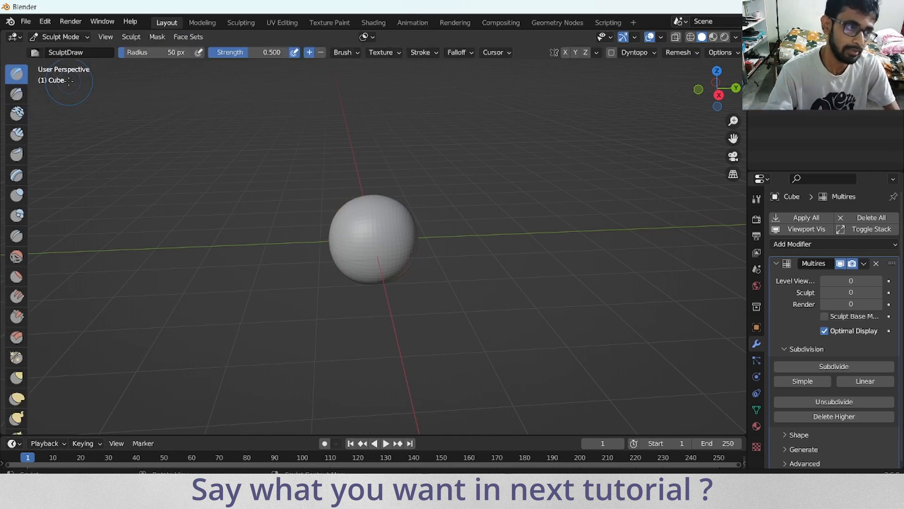
left_click(66, 37)
left_click(71, 49)
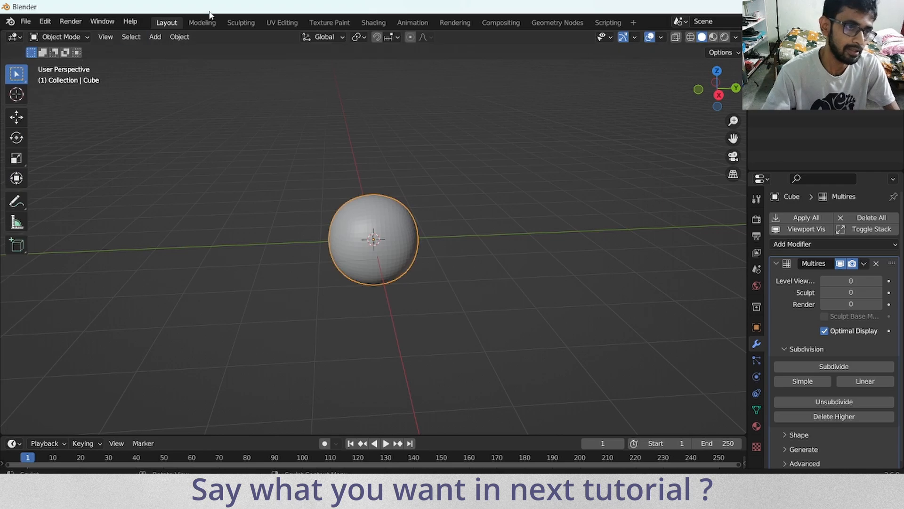
Switch to the Sculpting workspace and widen the brush strip to two columns.
left_click(245, 22)
left_click_drag(734, 121, 733, 122)
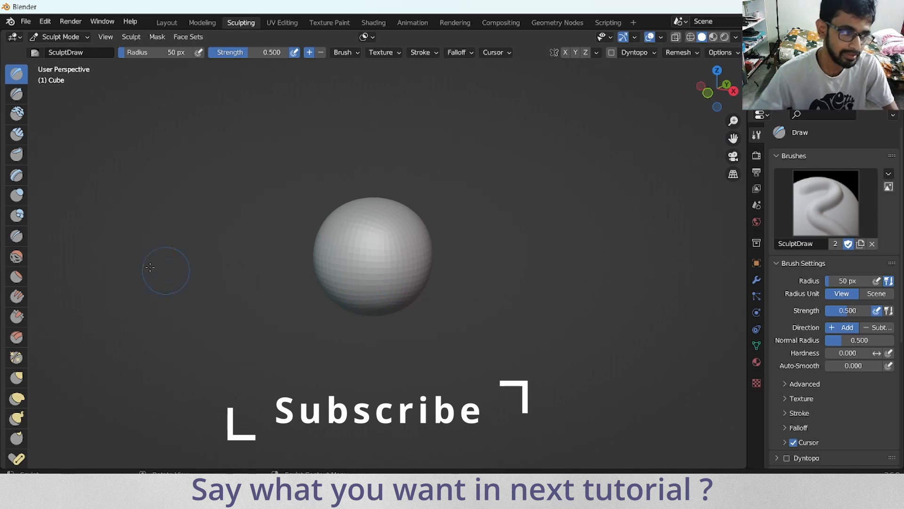
left_click_drag(28, 232, 51, 231)
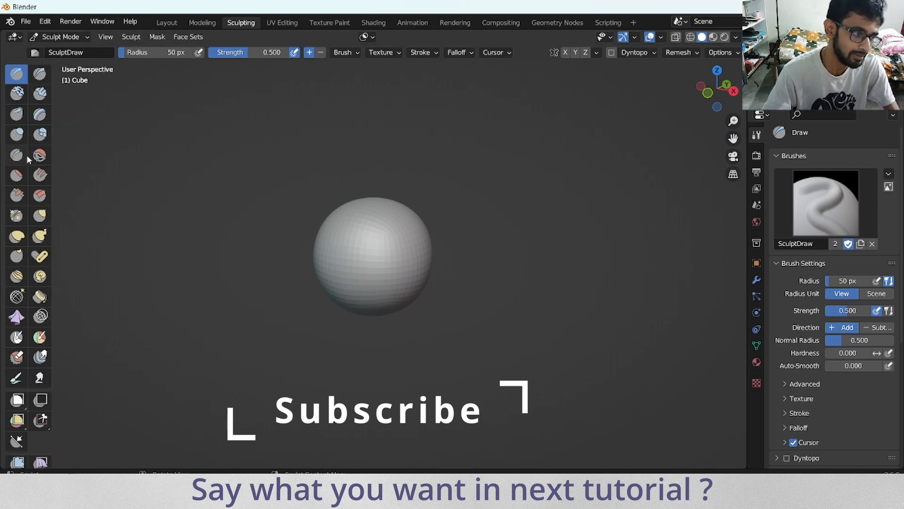
Sculpt a raised diagonal ridge across the front of the sphere with the 50 px Draw brush at strength 0.500.
left_click_drag(733, 121, 727, 134)
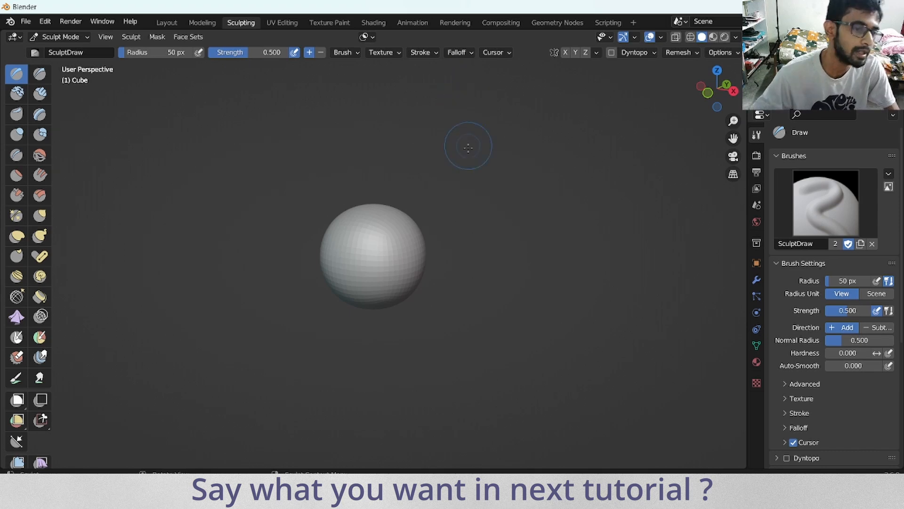
left_click_drag(734, 121, 733, 106)
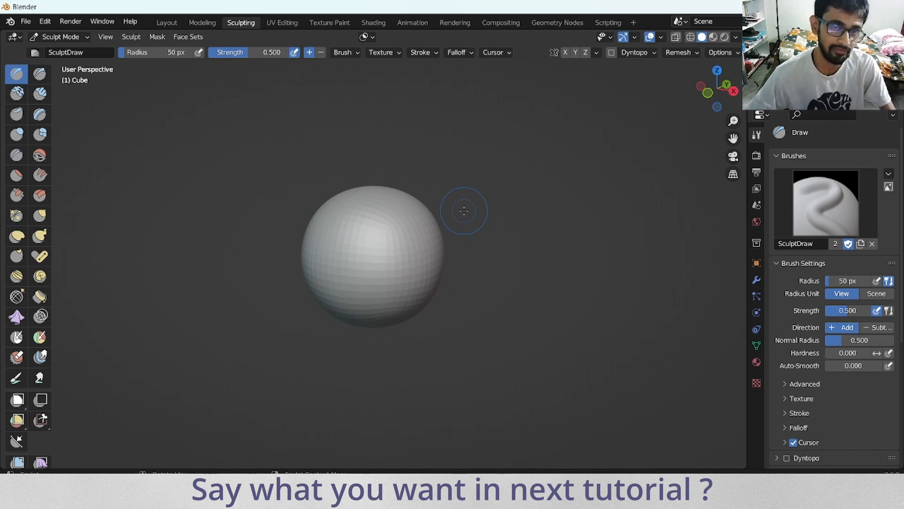
mouse_move(709, 95)
left_mouse_down()
mouse_move(727, 96)
mouse_move(733, 129)
mouse_move(733, 111)
left_mouse_up()
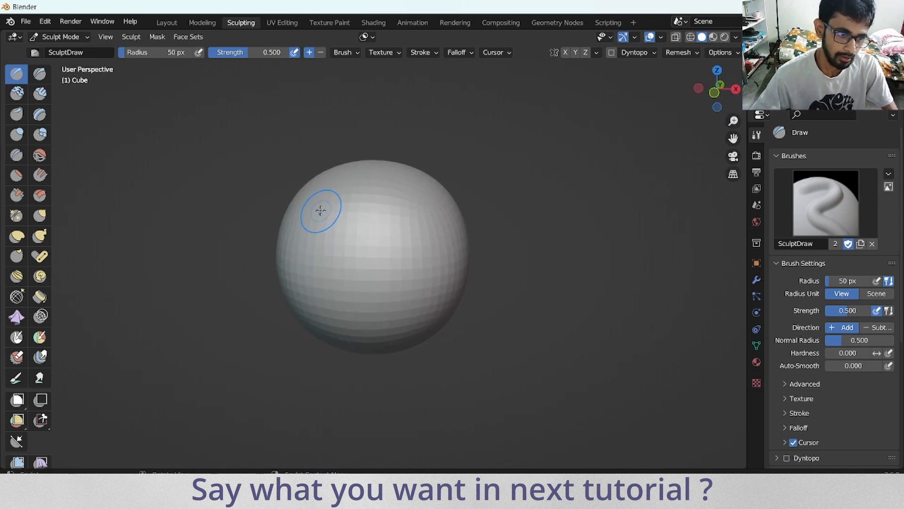
mouse_move(334, 241)
left_mouse_down()
mouse_move(381, 301)
mouse_move(349, 263)
mouse_move(326, 222)
mouse_move(377, 302)
mouse_move(323, 205)
left_mouse_up()
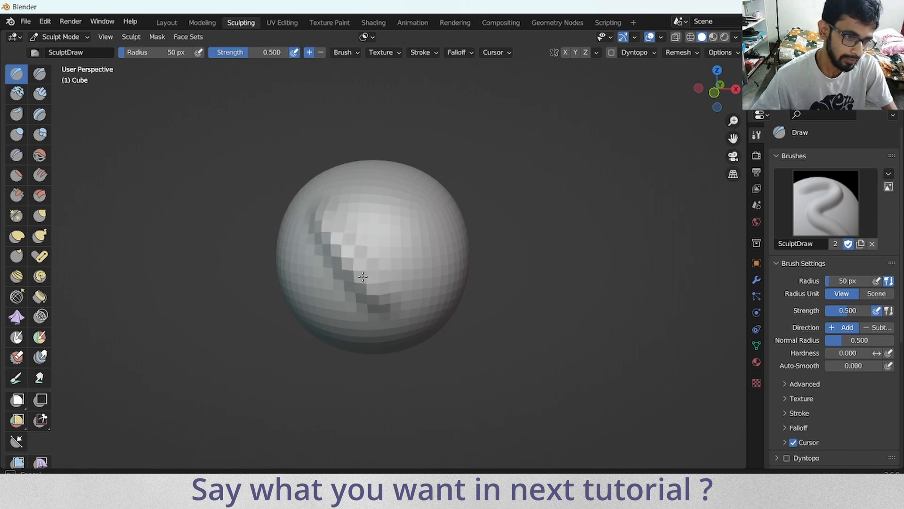
left_click_drag(362, 276, 384, 302)
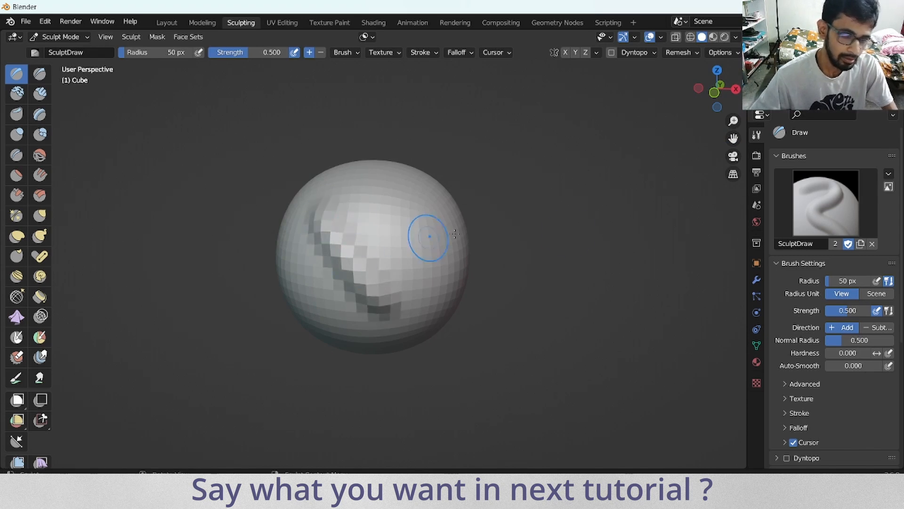
Subdivide the Multiresolution modifier once and sculpt a second diagonal ridge parallel to the first.
left_click(757, 280)
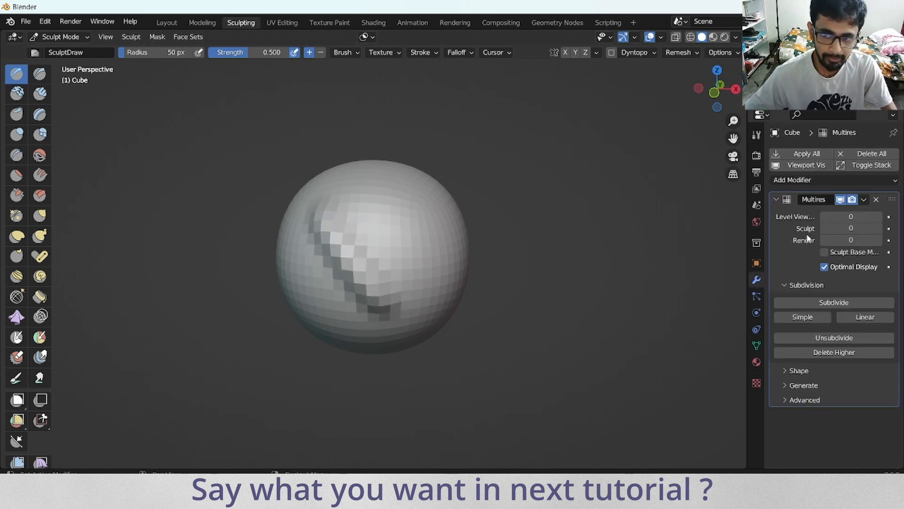
left_click(835, 305)
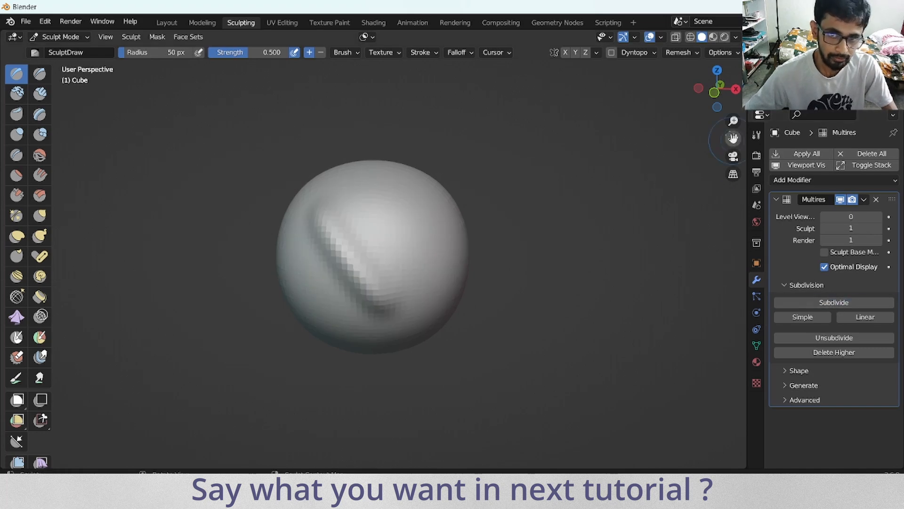
left_click_drag(711, 91, 714, 91)
left_click_drag(733, 121, 733, 111)
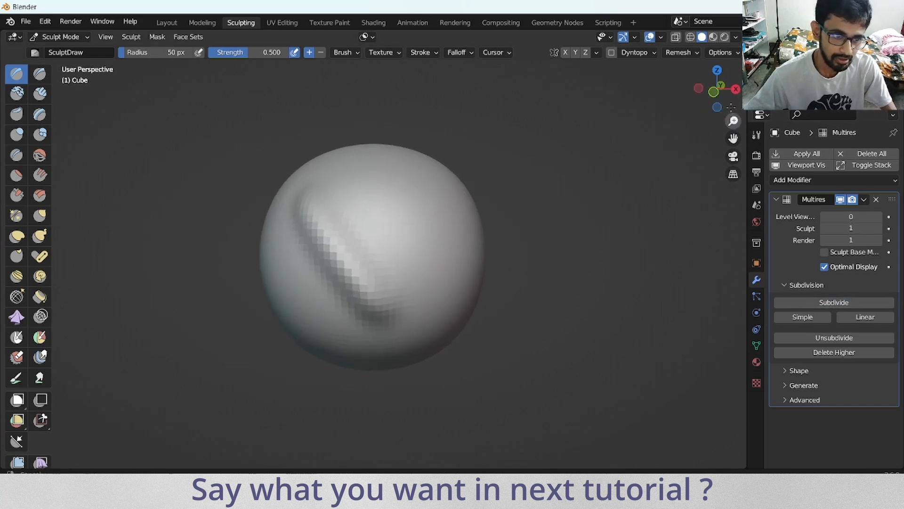
mouse_move(332, 200)
left_mouse_down()
mouse_move(412, 286)
mouse_move(340, 199)
mouse_move(379, 253)
mouse_move(368, 208)
mouse_move(327, 195)
left_mouse_up()
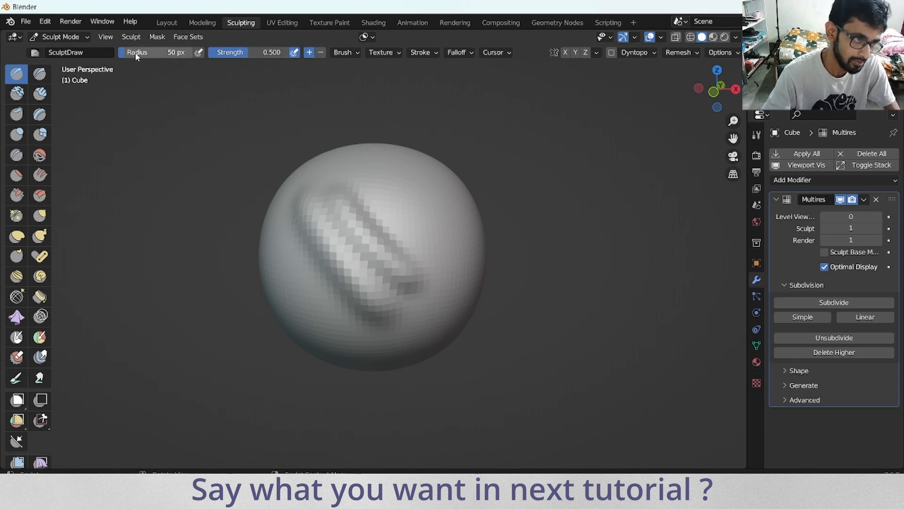
Set the Draw brush radius to 187 px and raise the broad area beside the two ridges.
left_click_drag(123, 54, 133, 54)
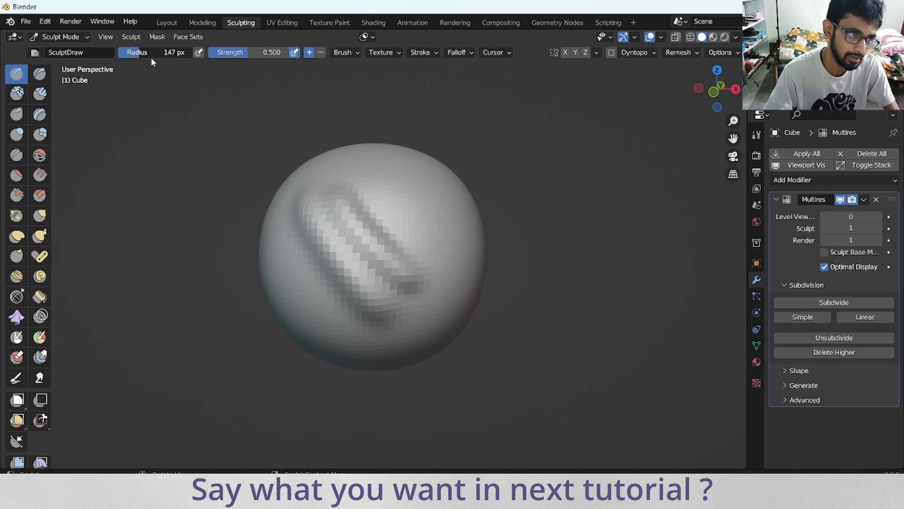
left_click_drag(154, 58, 157, 58)
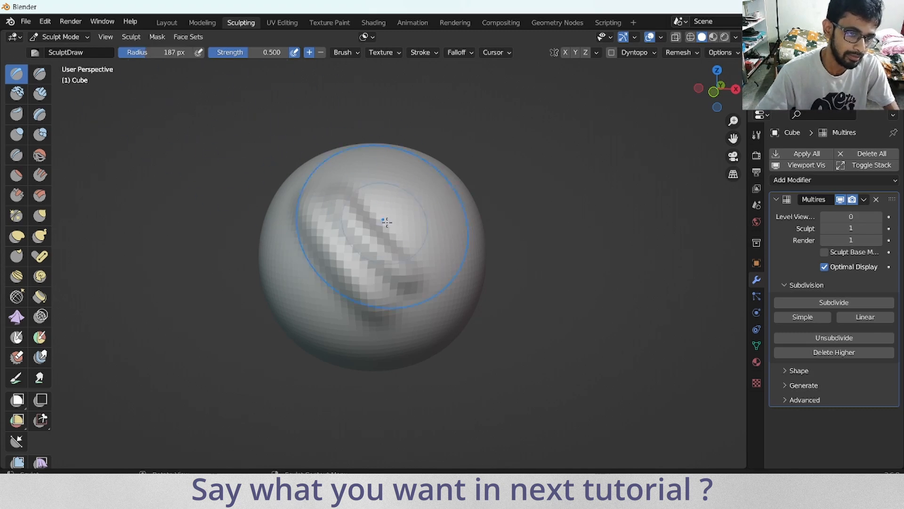
left_click_drag(409, 218, 413, 215)
mouse_move(414, 215)
left_mouse_down()
mouse_move(433, 203)
mouse_move(434, 220)
mouse_move(424, 211)
mouse_move(431, 227)
mouse_move(423, 212)
left_mouse_up()
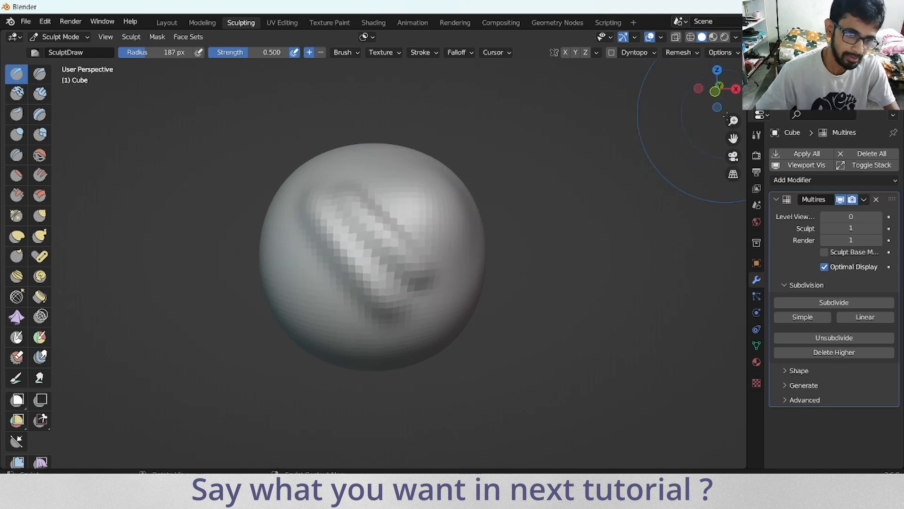
Set the Draw brush radius to 28 px and sculpt a thin diagonal ridge beside the broad raised area.
left_click_drag(732, 121, 515, 207)
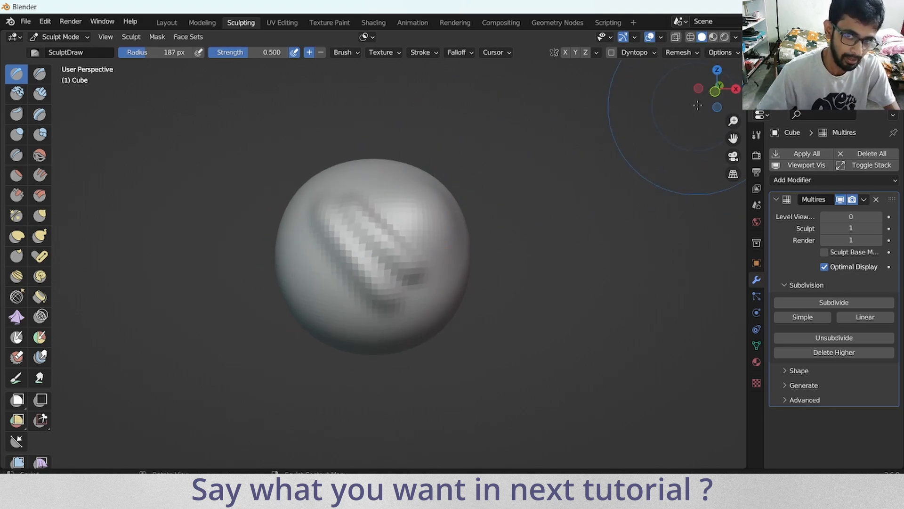
left_click_drag(698, 105, 688, 117)
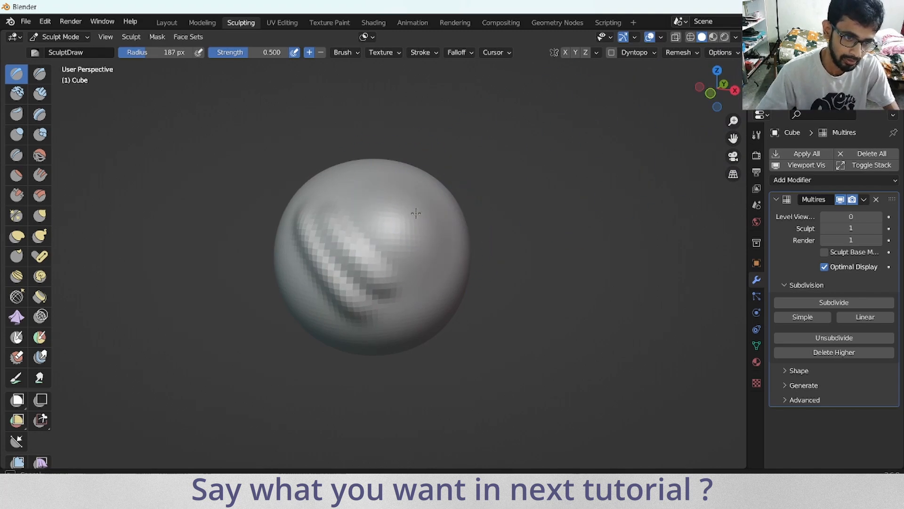
left_click_drag(136, 52, 112, 55)
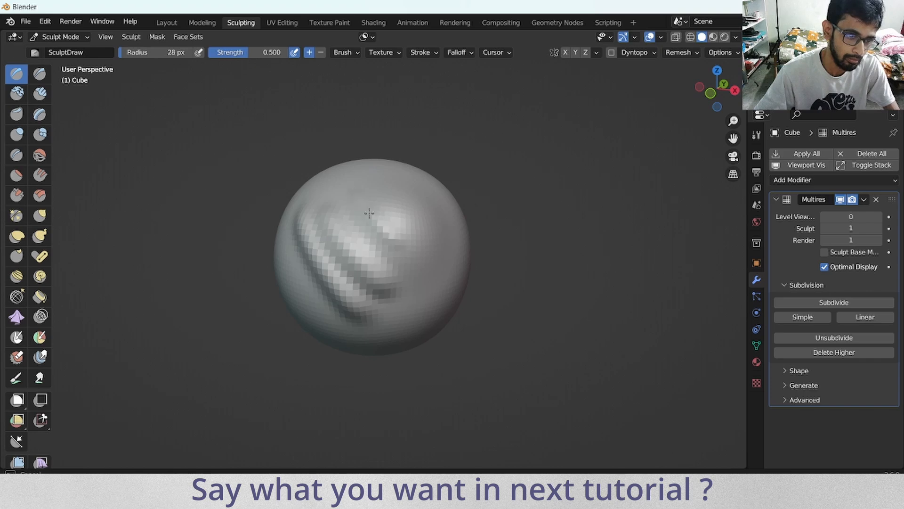
left_click_drag(716, 91, 704, 92)
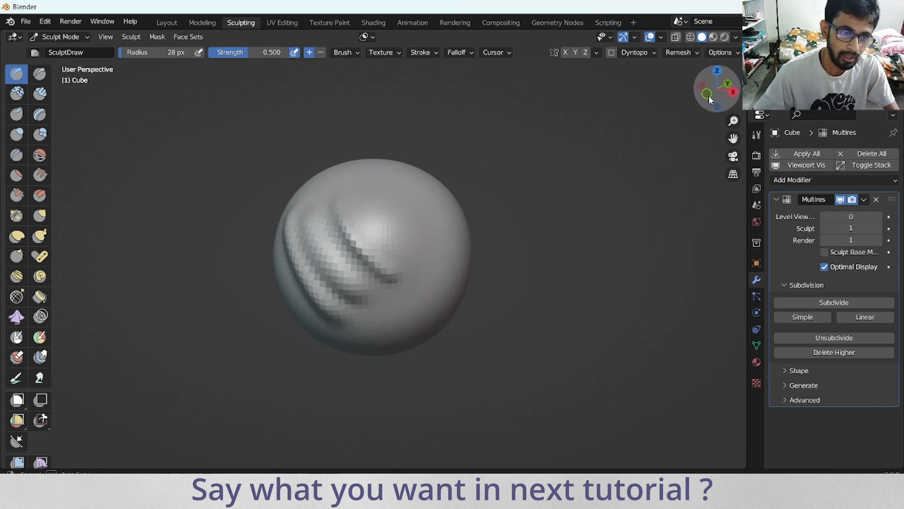
left_click_drag(733, 121, 723, 95)
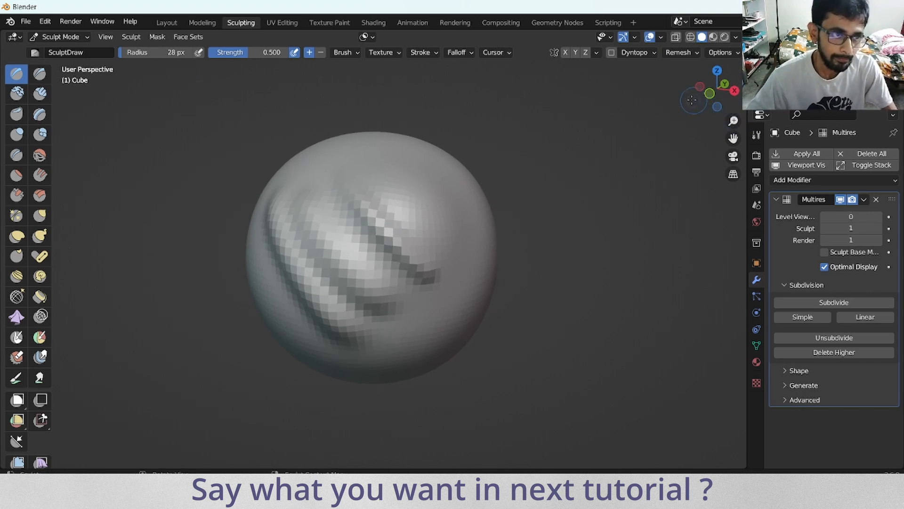
Raise the Draw brush strength to 1.000, build up the thin diagonal ridge and sculpt another steep ridge next to it.
left_click_drag(691, 99, 696, 97)
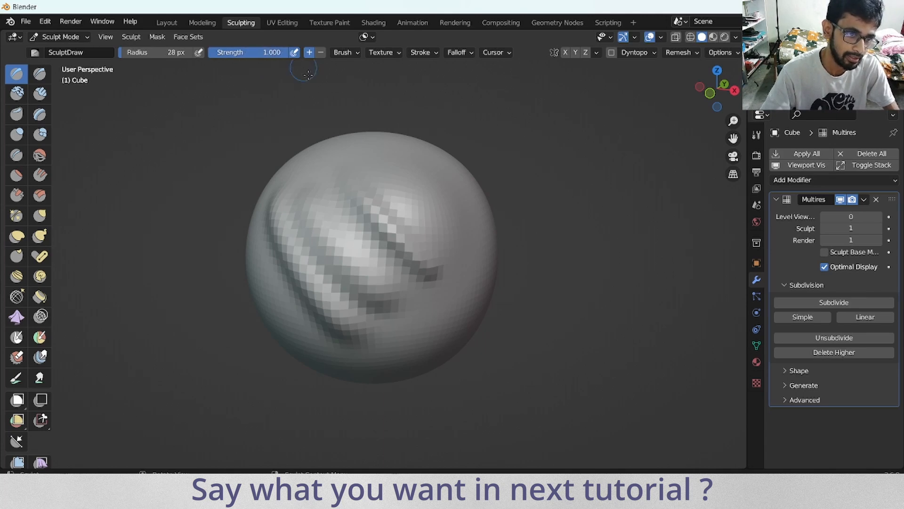
mouse_move(378, 216)
left_mouse_down()
mouse_move(436, 280)
mouse_move(342, 172)
left_mouse_up()
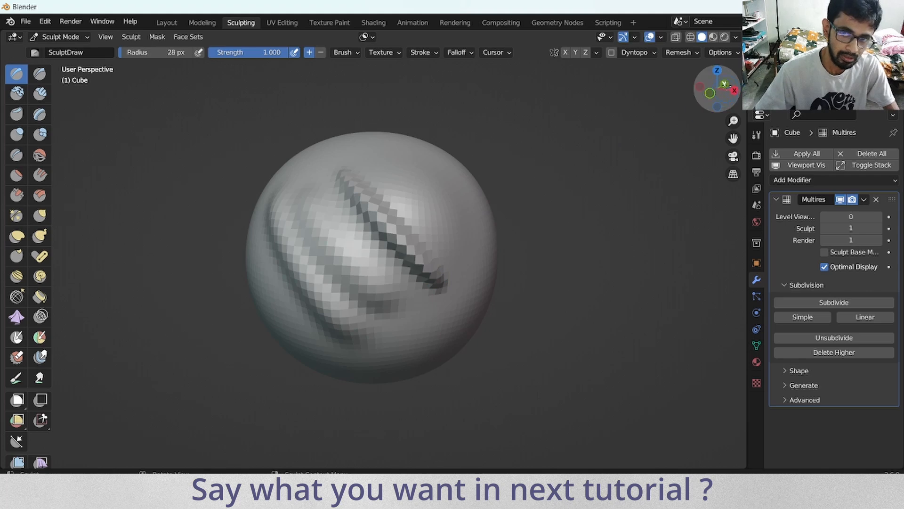
left_click_drag(716, 87, 620, 125)
left_click_drag(378, 162, 452, 287)
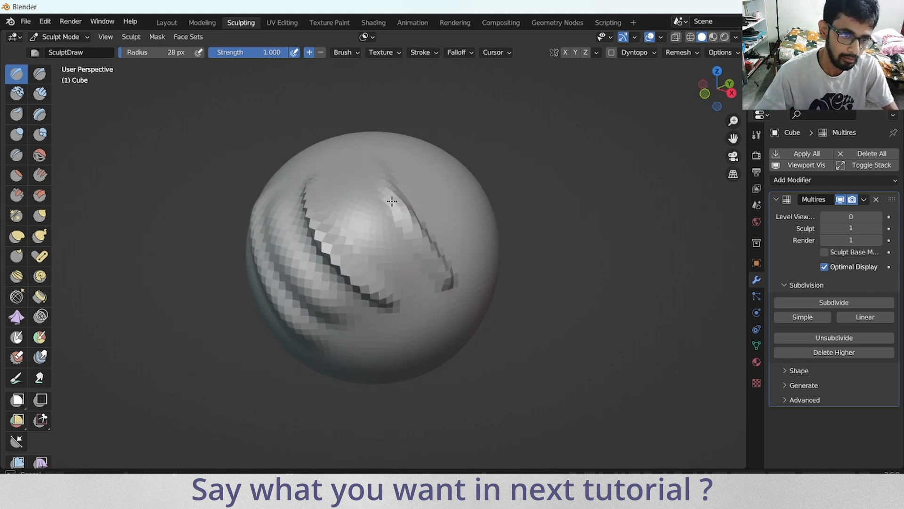
Sculpt two more steep ridges with the 28 px Draw brush, continuing the row around the sphere's side.
left_click_drag(712, 96, 628, 108)
left_click_drag(336, 172, 367, 290)
mouse_move(698, 95)
left_mouse_down()
mouse_move(770, 83)
mouse_move(685, 84)
mouse_move(714, 88)
left_mouse_up()
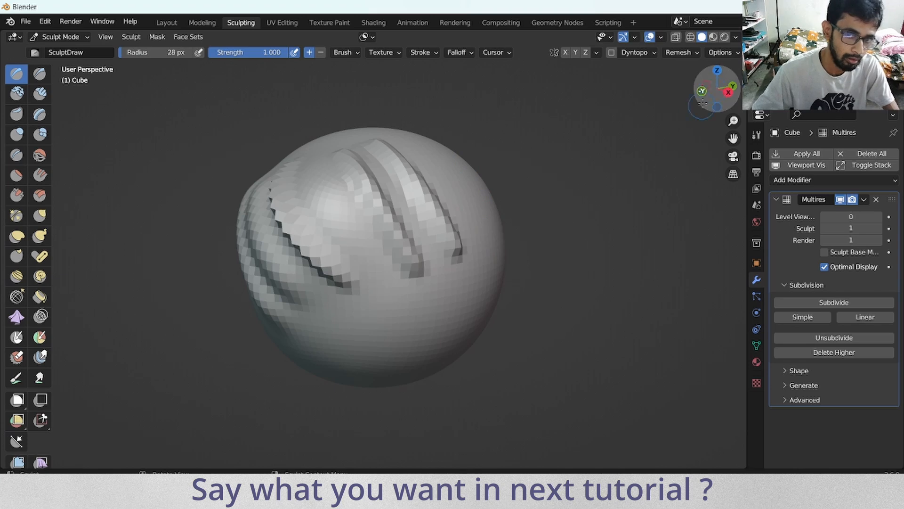
left_click_drag(704, 89, 673, 113)
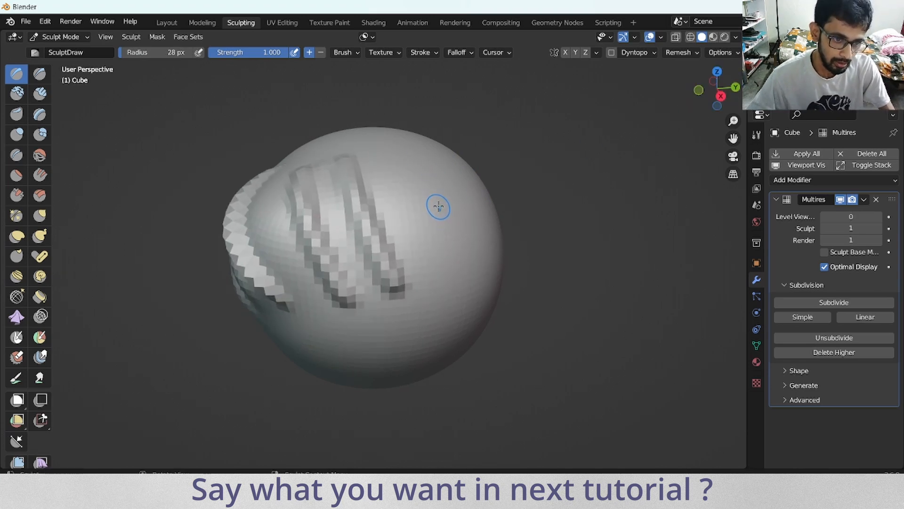
mouse_move(709, 89)
left_mouse_down()
mouse_move(654, 78)
mouse_move(729, 74)
left_mouse_up()
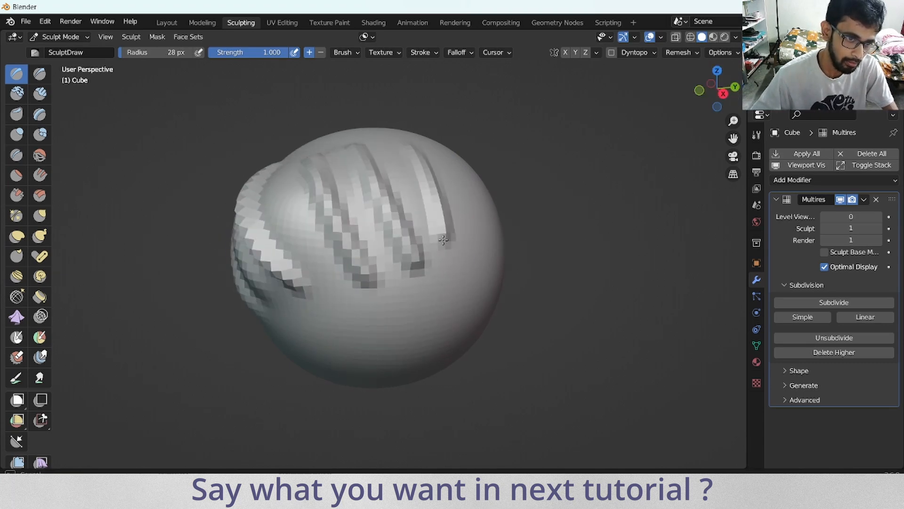
mouse_move(717, 90)
left_mouse_down()
mouse_move(640, 97)
mouse_move(652, 95)
left_mouse_up()
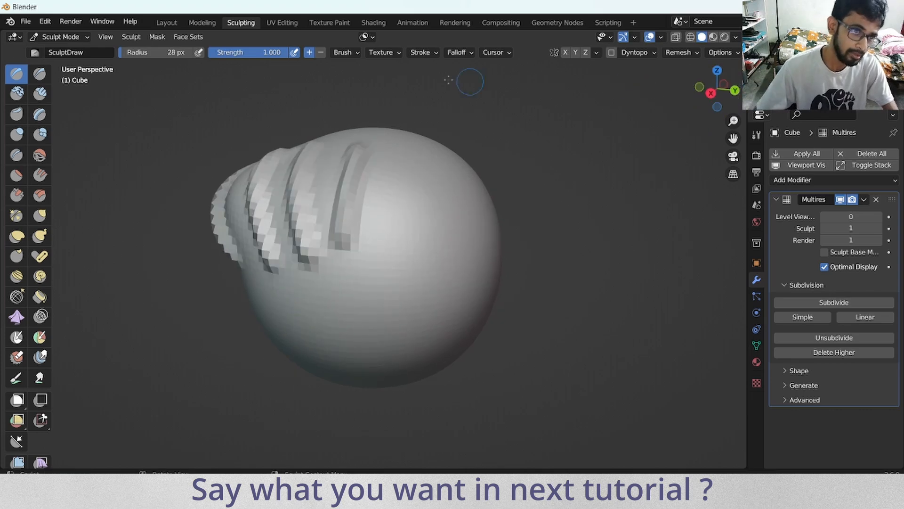
Switch the Draw brush direction to subtract and carve a deep vertical groove beside the last ridge.
left_click(320, 53)
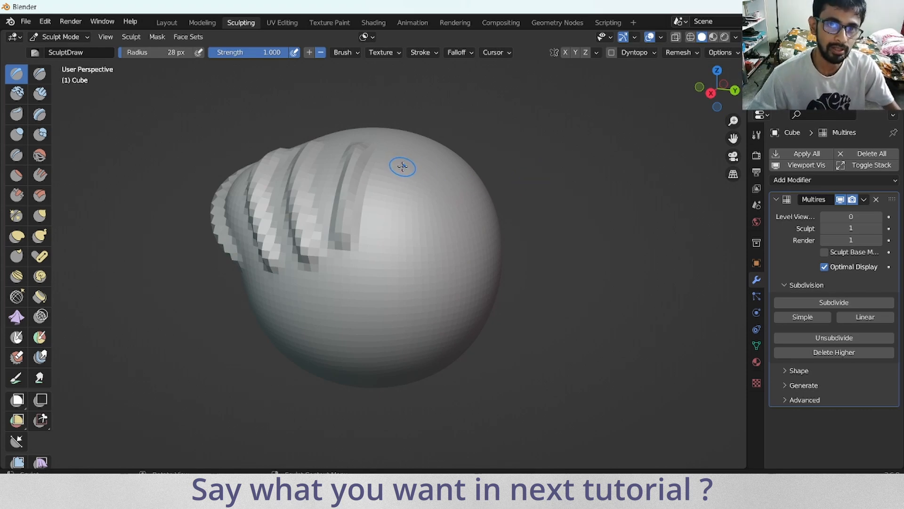
mouse_move(401, 163)
left_mouse_down()
mouse_move(406, 273)
mouse_move(404, 212)
left_mouse_up()
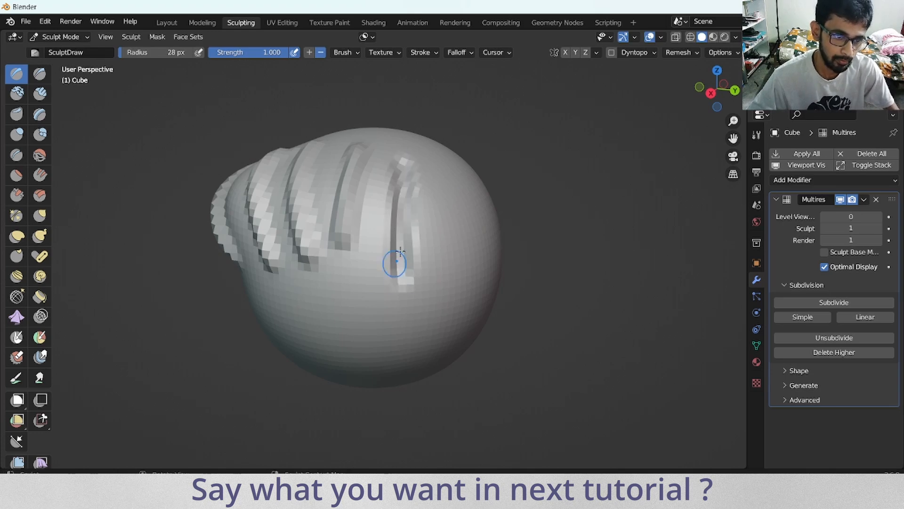
left_click_drag(717, 87, 536, 131)
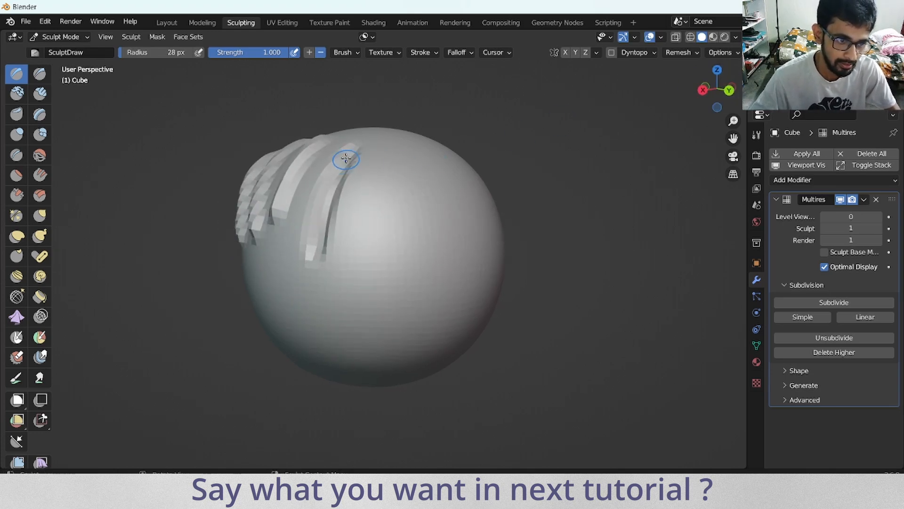
mouse_move(347, 157)
left_mouse_down()
mouse_move(332, 250)
mouse_move(352, 149)
left_mouse_up()
mouse_move(329, 250)
left_mouse_down()
mouse_move(355, 153)
mouse_move(336, 236)
left_mouse_up()
Smooth the carved groove and the neighbouring steep ridges on the sphere.
left_click_drag(710, 90, 772, 91)
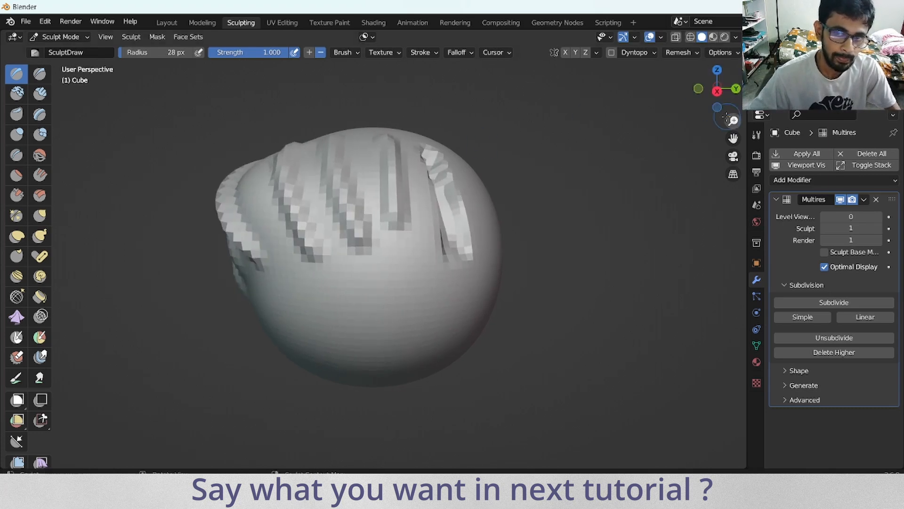
mouse_move(733, 121)
left_mouse_down()
mouse_move(734, 137)
mouse_move(733, 115)
mouse_move(661, 121)
left_mouse_up()
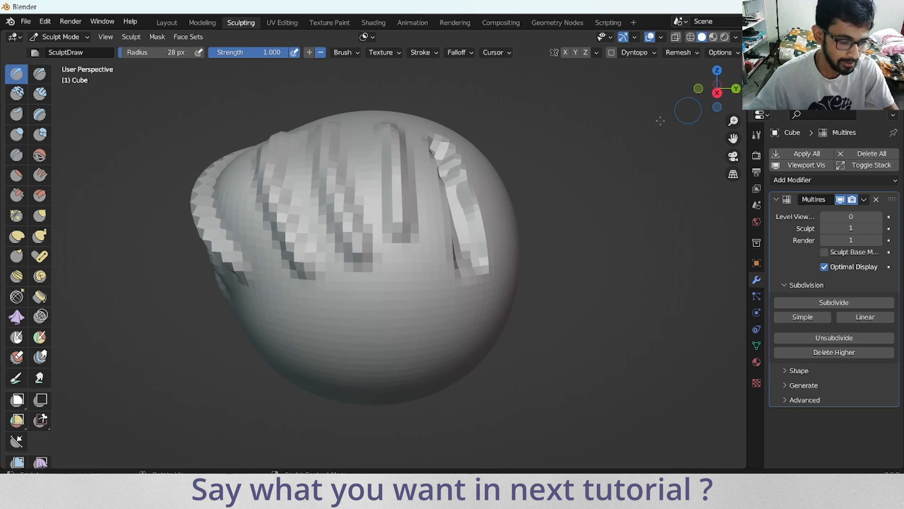
mouse_move(398, 175)
left_mouse_down("shift")
mouse_move(410, 139)
mouse_move(430, 197)
left_mouse_up("shift")
mouse_move(440, 143)
left_mouse_down("shift")
mouse_move(477, 203)
mouse_move(463, 280)
mouse_move(435, 142)
left_mouse_up("shift")
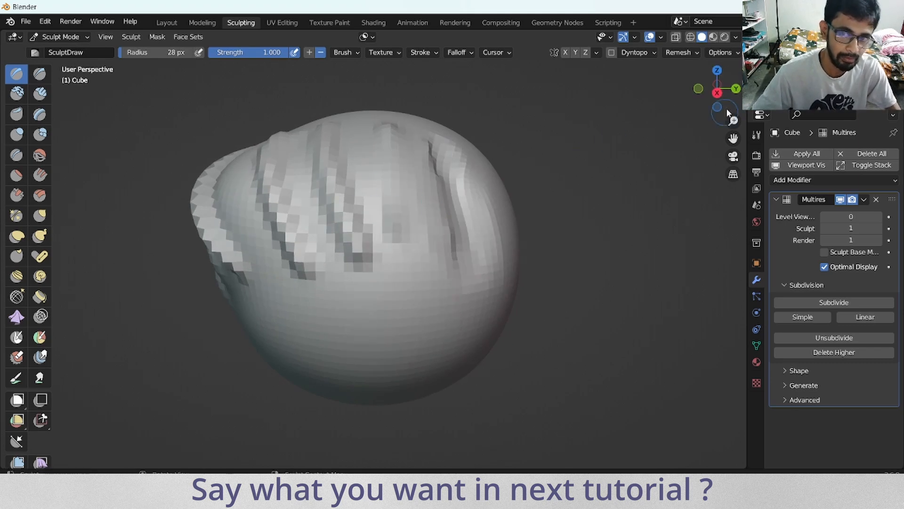
left_click_drag(728, 113, 709, 118)
mouse_move(294, 143)
left_mouse_down("shift")
mouse_move(273, 171)
mouse_move(333, 279)
mouse_move(327, 168)
mouse_move(259, 278)
mouse_move(252, 238)
mouse_move(202, 170)
mouse_move(238, 280)
left_mouse_up("shift")
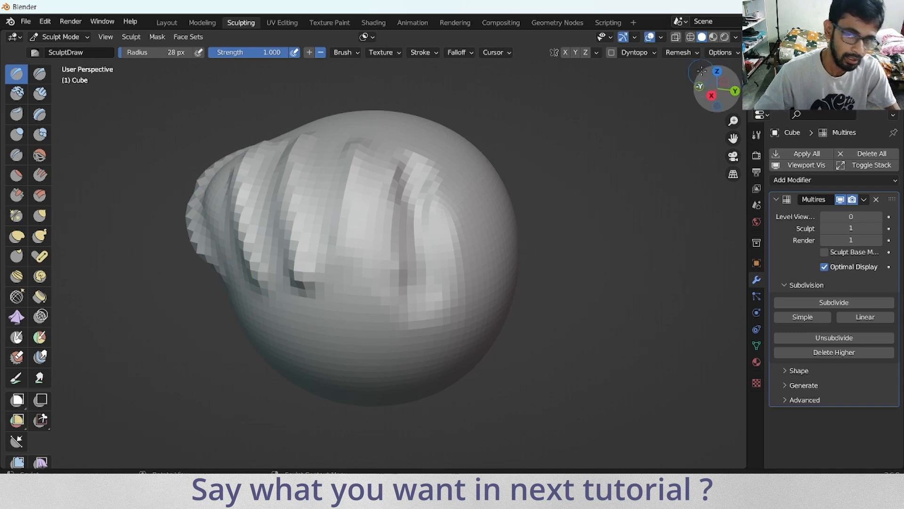
left_click_drag(710, 93, 765, 79)
left_click_drag(257, 177, 319, 281, "shift")
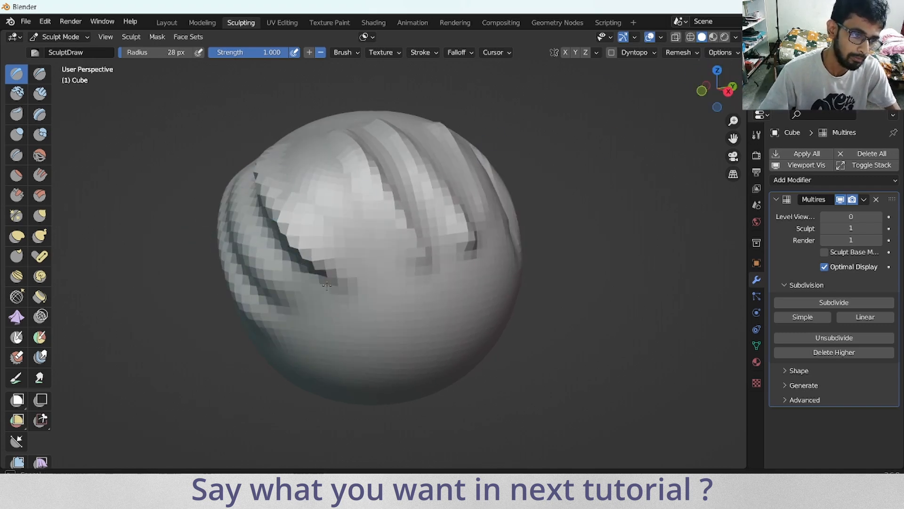
Subdivide the Multiresolution modifier to level 2 and carve a short groove between the last ridge and the deep groove.
left_click_drag(733, 121, 733, 169)
left_click_drag(711, 95, 667, 111)
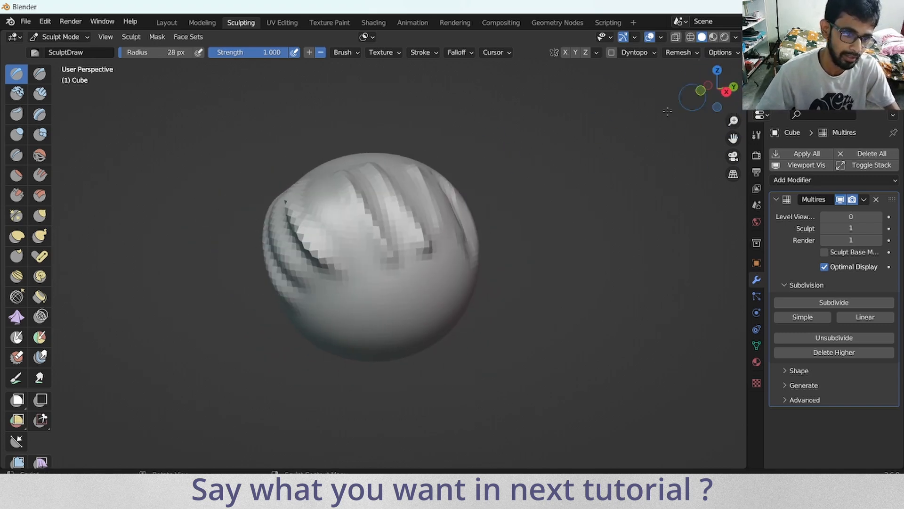
mouse_move(719, 91)
left_mouse_down()
mouse_move(679, 90)
mouse_move(698, 90)
left_mouse_up()
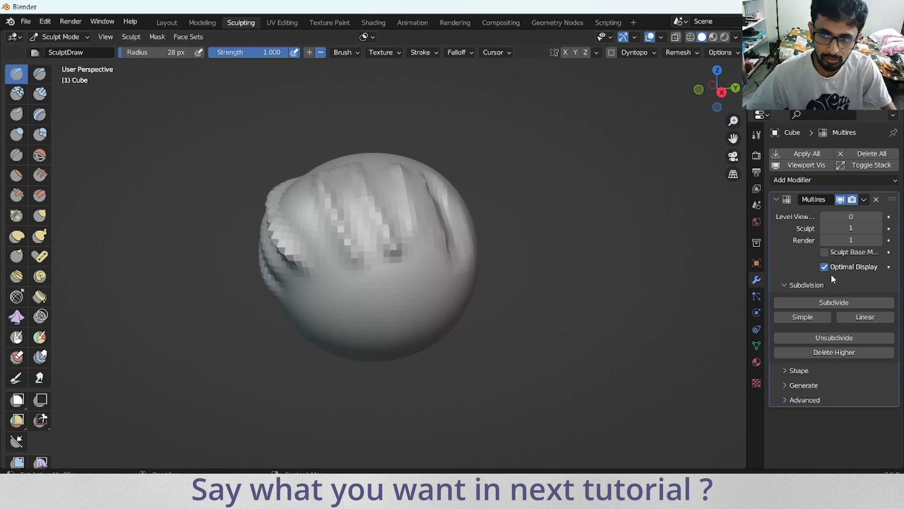
left_click(832, 304)
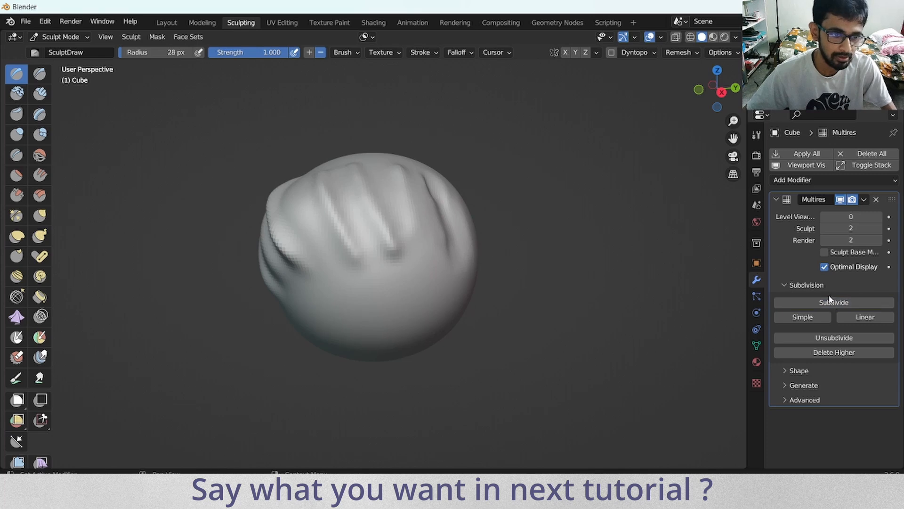
left_click_drag(720, 80, 717, 91)
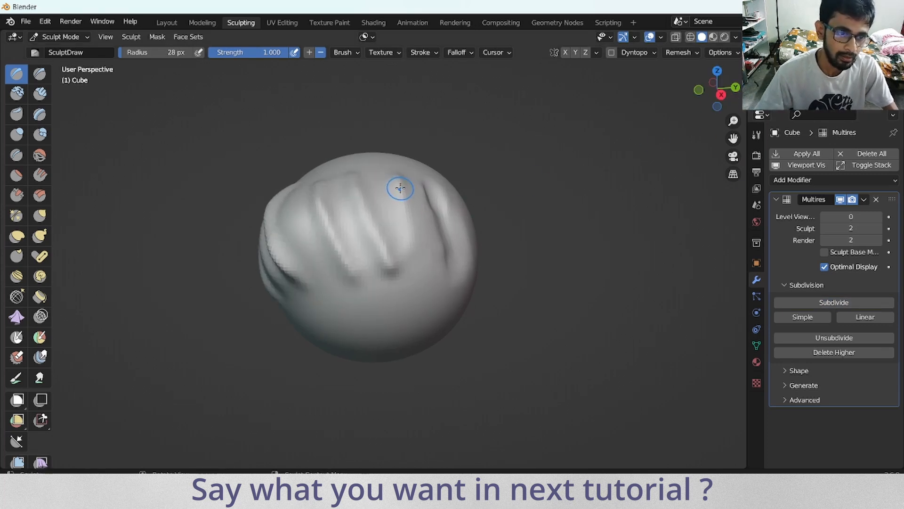
left_click_drag(400, 188, 416, 241)
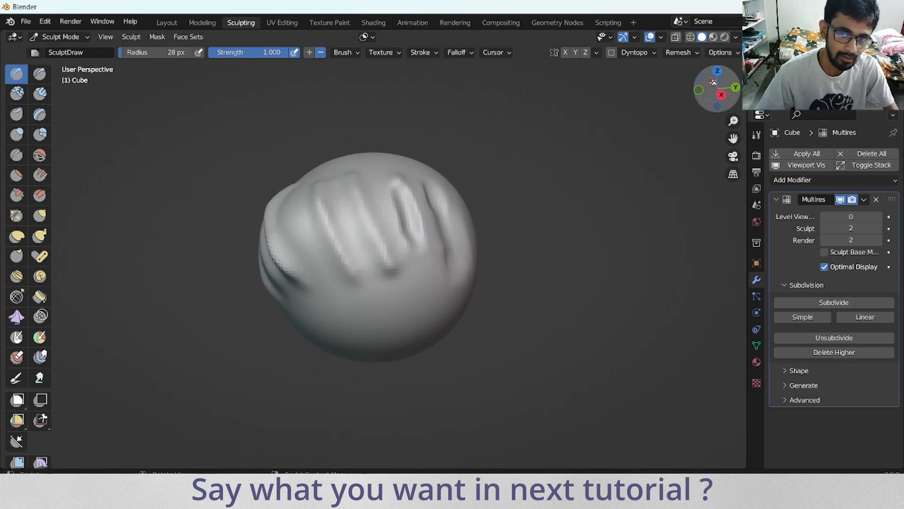
Select the Draw Sharp brush and carve a thin vertical line beside the deep groove with strength 0.500 in subtract mode.
mouse_move(713, 82)
left_mouse_down()
mouse_move(725, 93)
mouse_move(734, 84)
left_mouse_up()
scroll(727, 95, "up", 2)
left_click_drag(733, 121, 723, 146)
left_click_drag(726, 89, 734, 91)
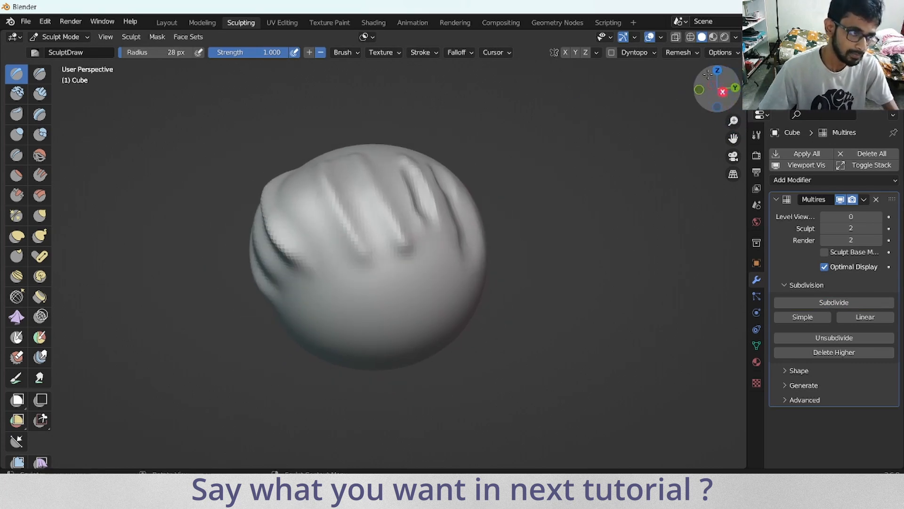
left_click(40, 74)
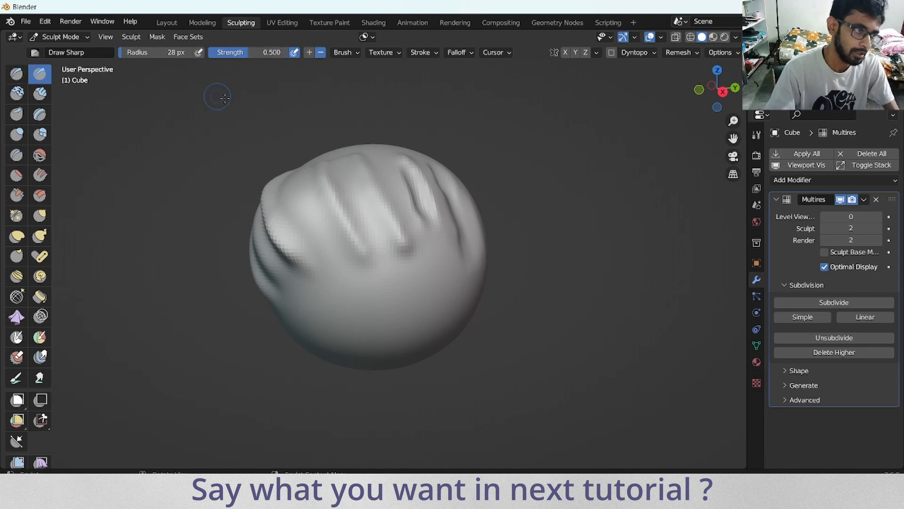
mouse_move(724, 92)
left_mouse_down()
mouse_move(717, 97)
mouse_move(726, 99)
left_mouse_up()
left_click_drag(717, 98, 695, 110)
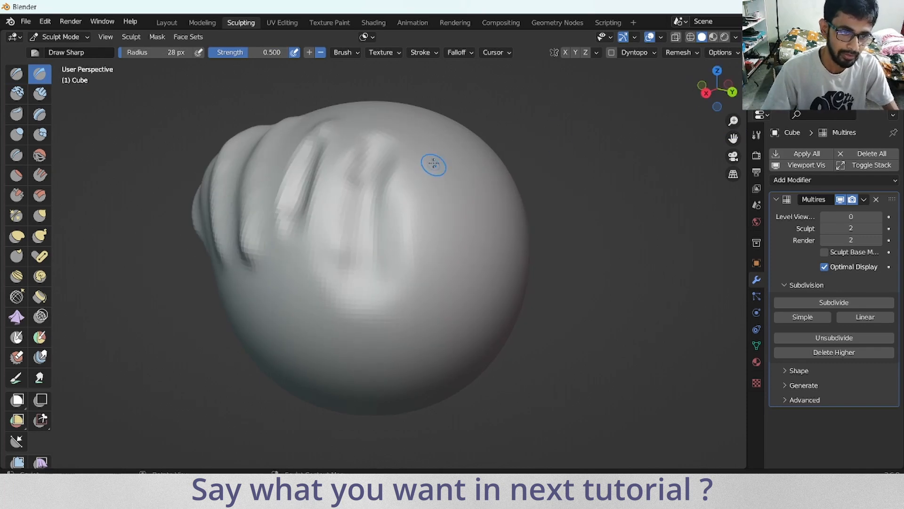
left_click_drag(430, 165, 440, 286)
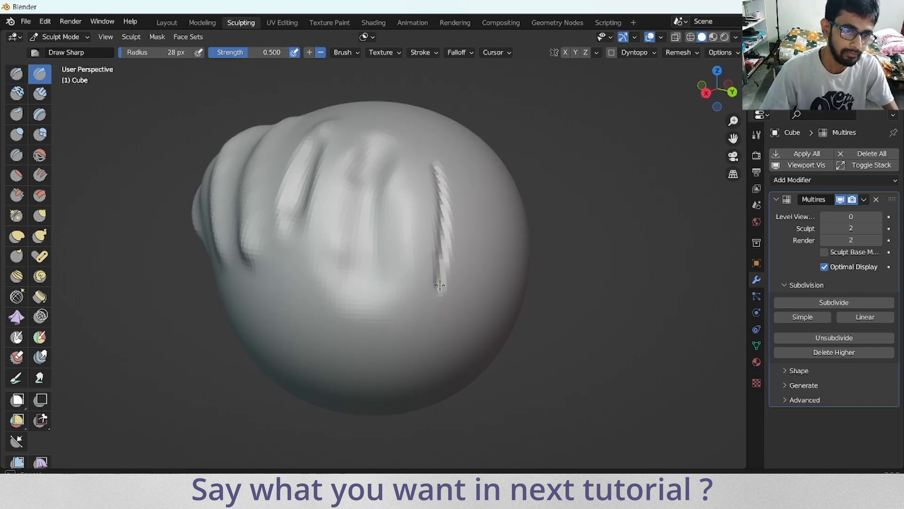
Switch Draw Sharp to add and sculpt a thin raised line parallel to the carved one with repeated vertical strokes.
left_click(309, 52)
left_click_drag(717, 88, 702, 91)
left_click_drag(404, 163, 409, 277)
left_click_drag(716, 93, 736, 92)
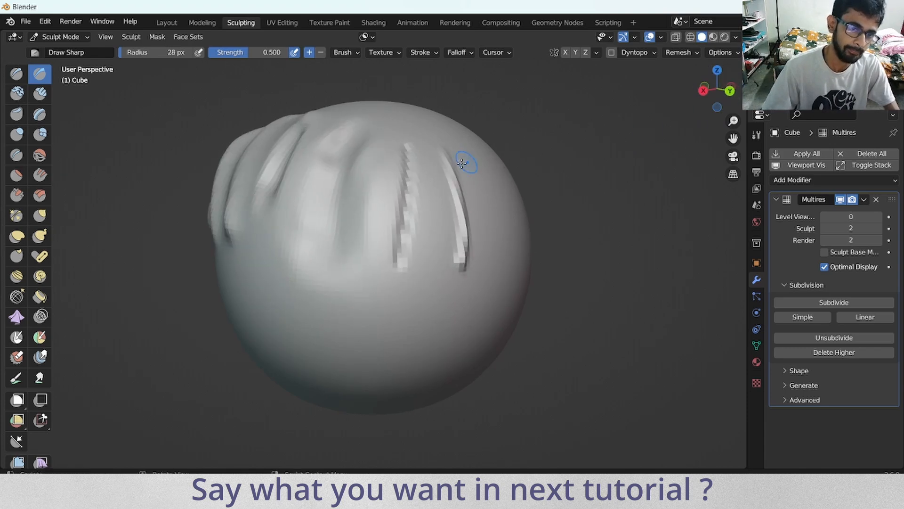
left_click_drag(444, 153, 458, 262)
left_click_drag(713, 91, 728, 90)
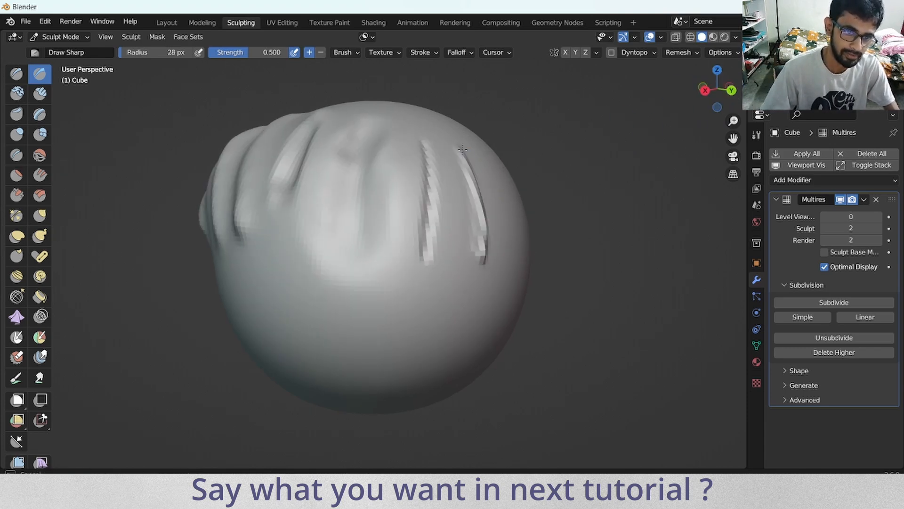
left_click_drag(462, 149, 483, 262)
Sculpt a slanted raised line on a clean area of the sphere with Draw Sharp at radius 38 px and strength 1.000.
left_click_drag(713, 92, 640, 97)
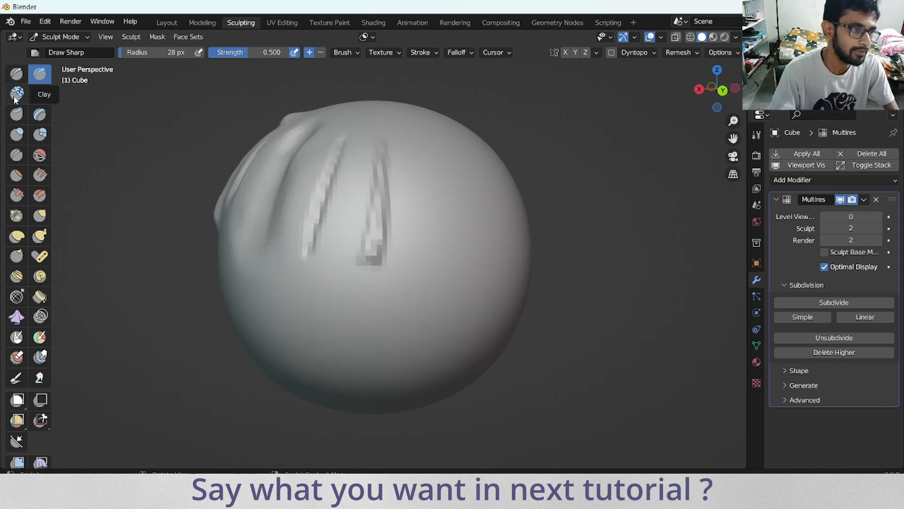
left_click_drag(721, 98, 699, 105)
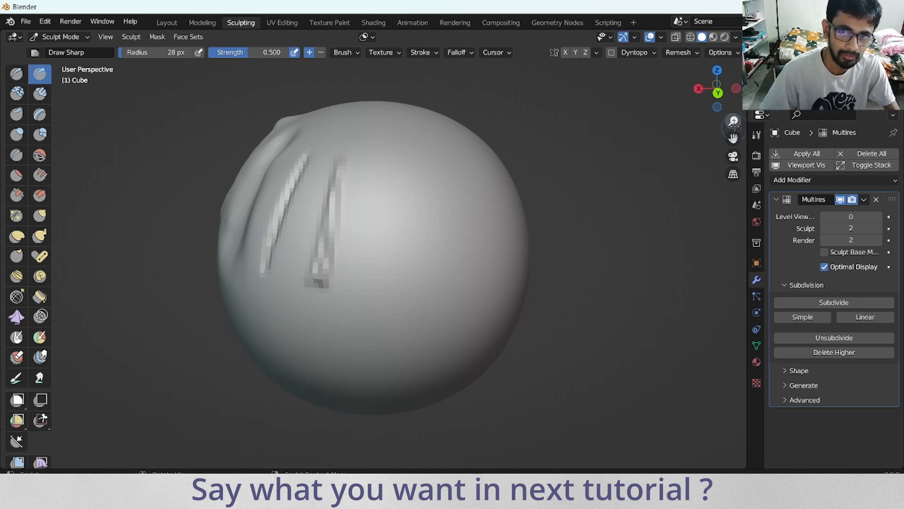
scroll(733, 122, "up", 2)
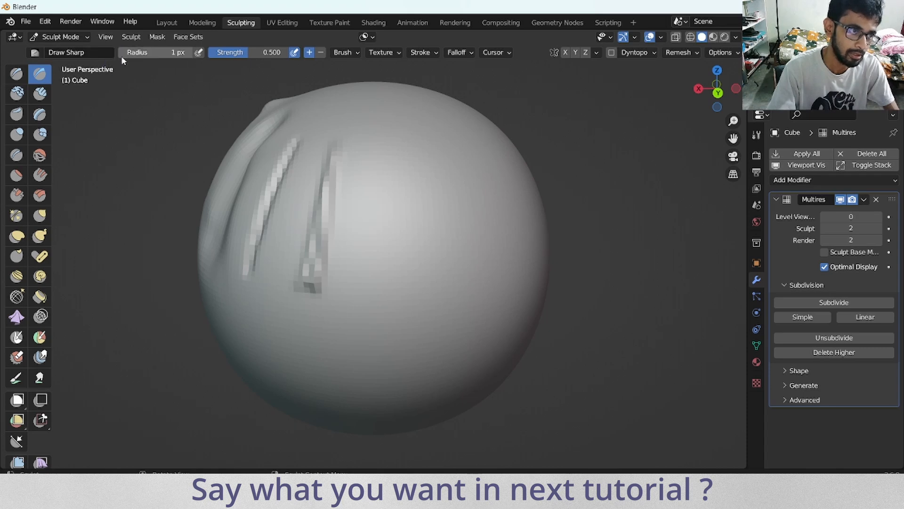
left_click_drag(120, 56, 145, 54)
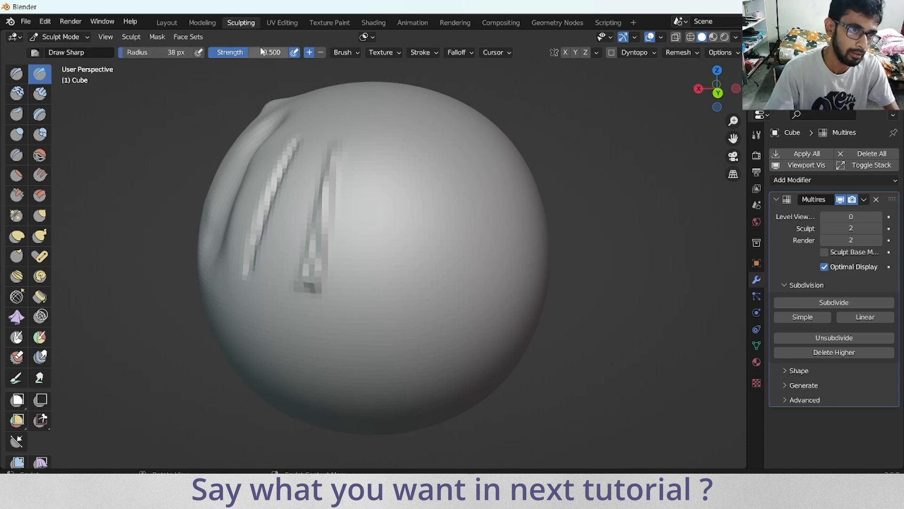
left_click_drag(727, 96, 643, 93)
left_click_drag(334, 163, 366, 285)
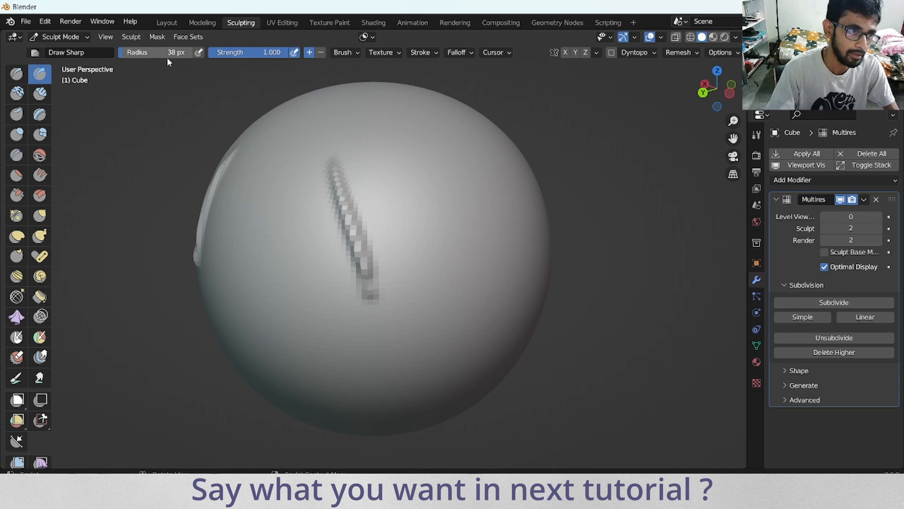
Set the Draw Sharp radius to 16 px and sculpt a thin line beside the slanted one plus several near-horizontal lines above.
left_click_drag(127, 54, 129, 54)
left_click_drag(400, 160, 431, 238)
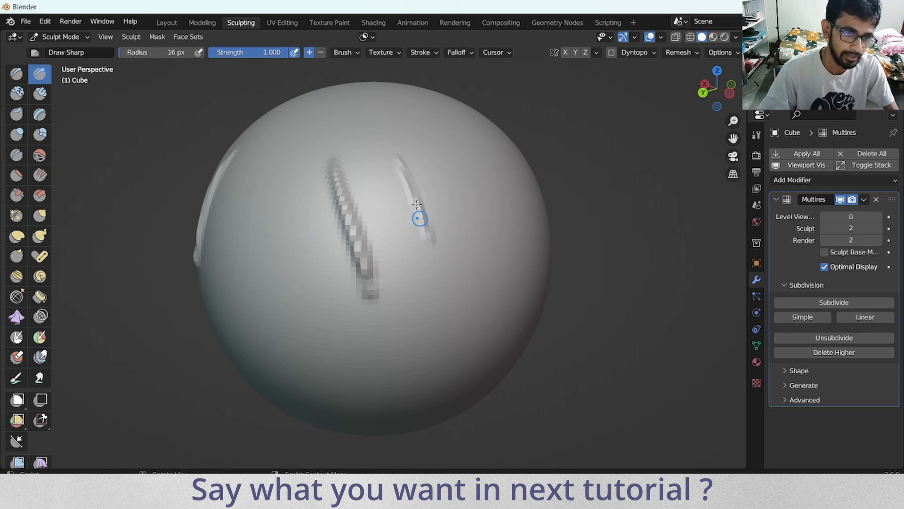
mouse_move(708, 96)
left_mouse_down()
mouse_move(709, 134)
mouse_move(737, 150)
left_mouse_up()
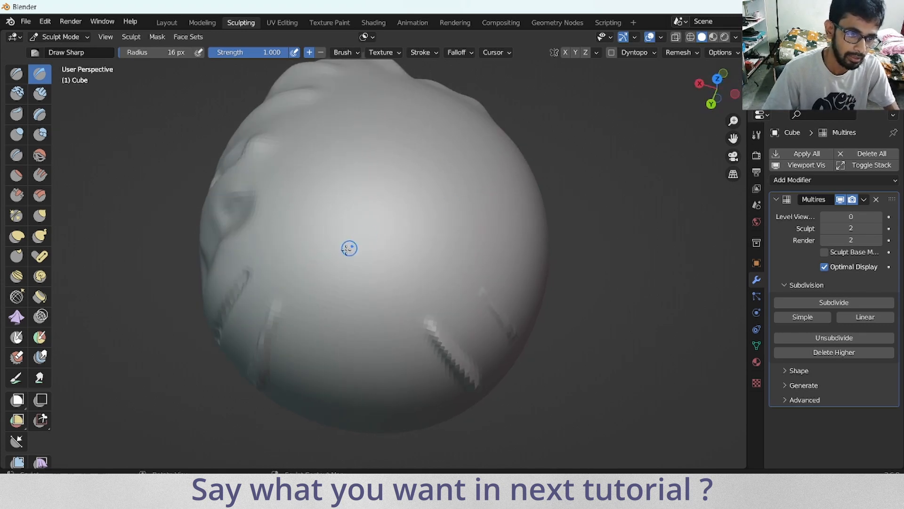
left_click_drag(315, 256, 439, 273)
left_click_drag(714, 93, 729, 100)
mouse_move(432, 263)
left_mouse_down()
mouse_move(518, 237)
mouse_move(523, 227)
left_mouse_up()
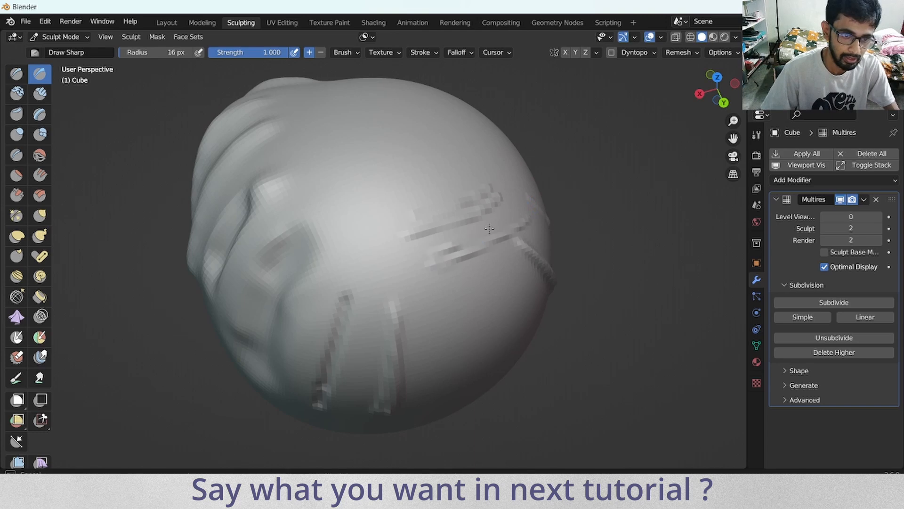
mouse_move(426, 247)
left_mouse_down()
mouse_move(499, 226)
mouse_move(501, 197)
left_mouse_up()
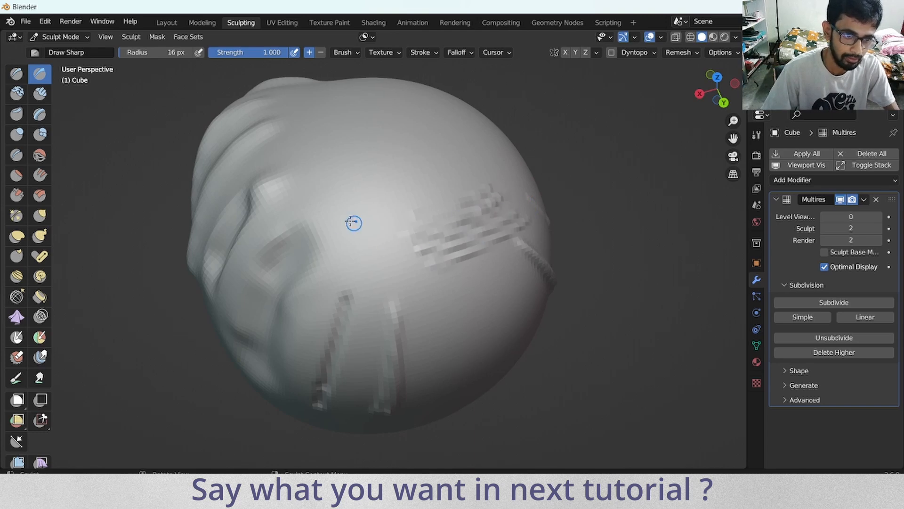
Subdivide the Multiresolution modifier to level 3 and sculpt finer sideways lines over the coarse near-horizontal ones.
scroll(705, 85, "up", 3)
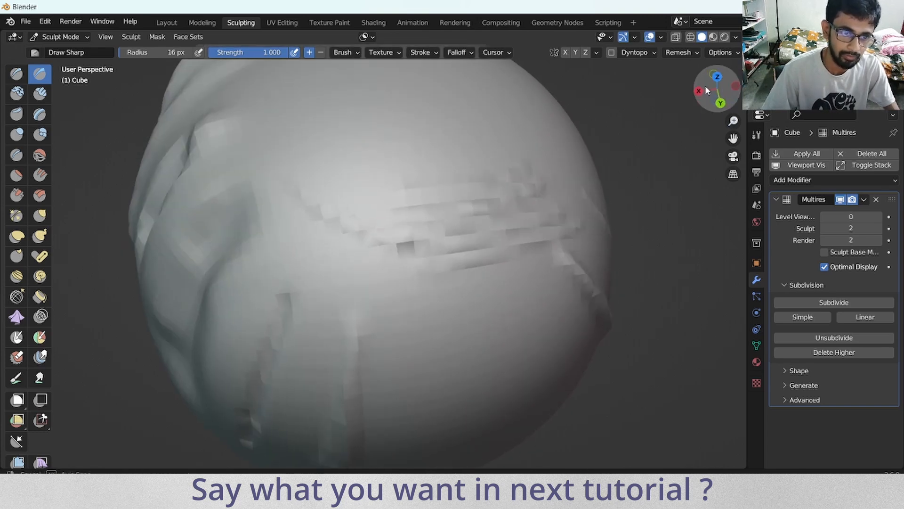
left_click(808, 302)
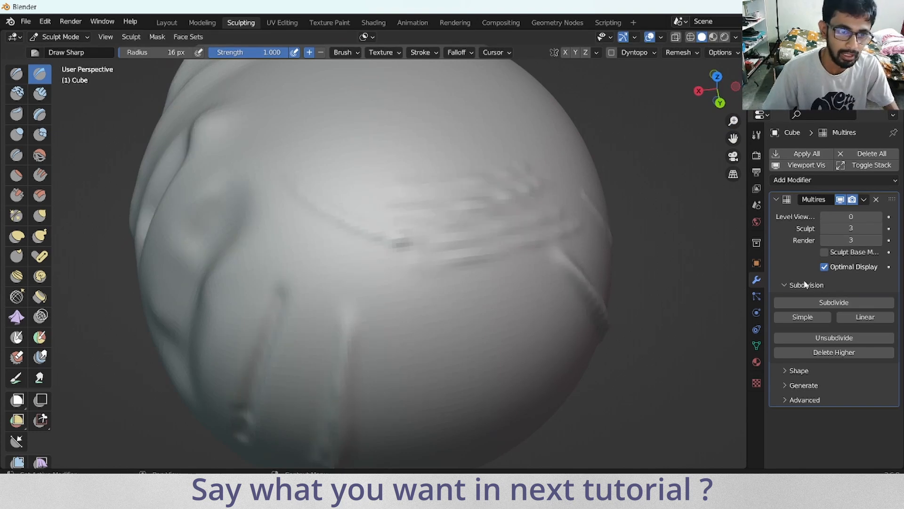
scroll(654, 169, "down", 2)
mouse_move(432, 253)
left_mouse_down()
mouse_move(540, 240)
mouse_move(544, 219)
left_mouse_up()
left_click_drag(430, 226, 542, 195)
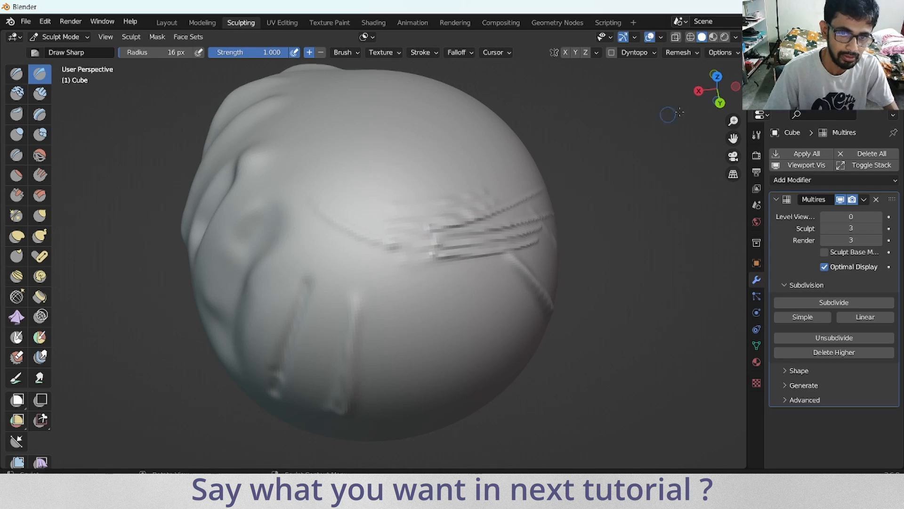
Add more long sideways lines with Draw Sharp and two curved lines running down to meet their inner ends.
left_click_drag(720, 87, 690, 98)
left_click_drag(401, 260, 546, 233)
left_click_drag(424, 249, 559, 186)
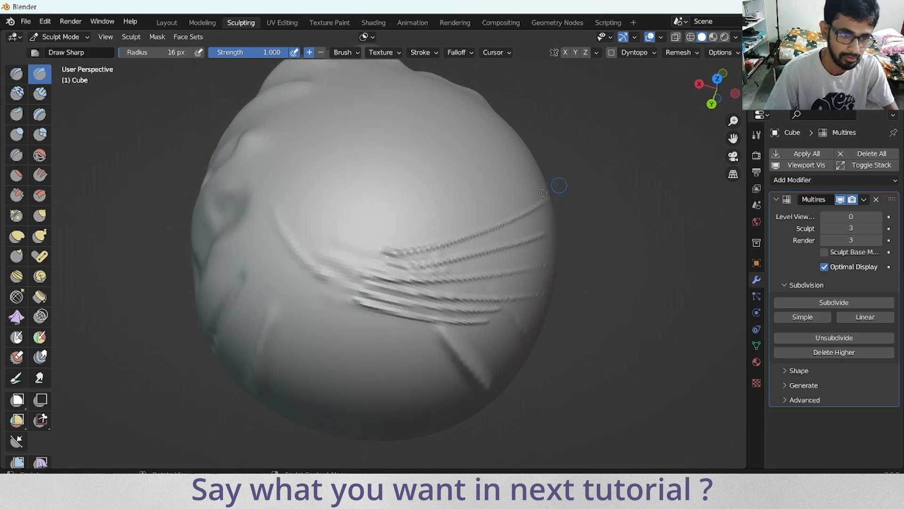
left_click_drag(300, 153, 380, 276)
left_click_drag(285, 168, 368, 287)
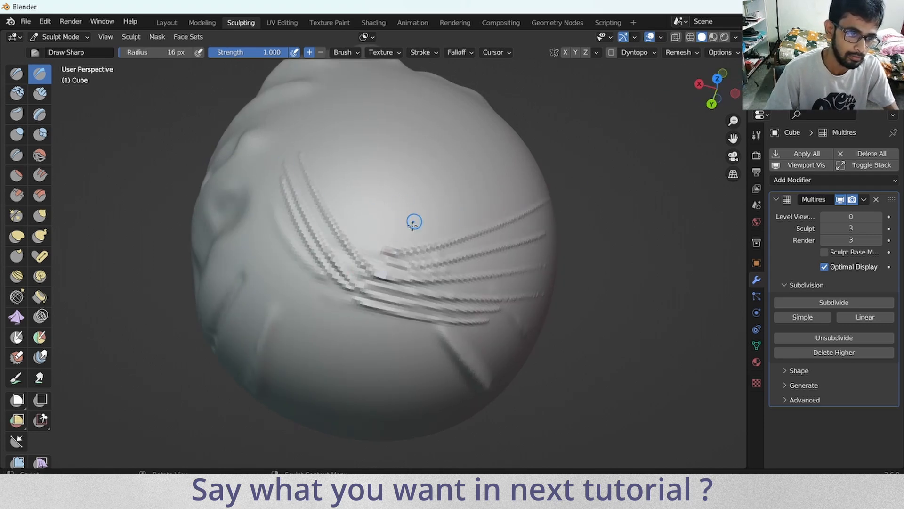
Sculpt a central spine where the thin lines meet and fan additional fine lines out on both sides of it.
left_click_drag(388, 177, 360, 302)
mouse_move(395, 228)
left_mouse_down()
mouse_move(529, 185)
mouse_move(513, 171)
left_mouse_up()
left_click_drag(341, 161, 375, 241)
mouse_move(347, 136)
left_mouse_down()
mouse_move(382, 226)
mouse_move(379, 215)
mouse_move(468, 193)
left_mouse_up()
left_click_drag(400, 212, 502, 189)
mouse_move(394, 182)
left_mouse_down()
mouse_move(521, 150)
mouse_move(371, 111)
left_mouse_up()
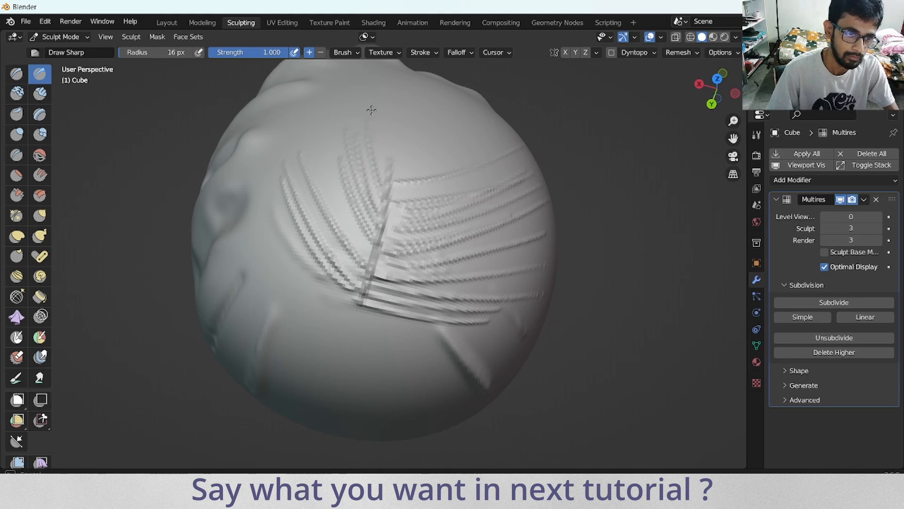
Switch to the Clay brush and build up a round patch beside the ridges with radius 135 px and strength 1.000.
mouse_move(717, 94)
left_mouse_down()
mouse_move(726, 74)
mouse_move(714, 92)
left_mouse_up()
mouse_move(733, 123)
left_mouse_down()
mouse_move(716, 96)
mouse_move(734, 138)
left_mouse_up()
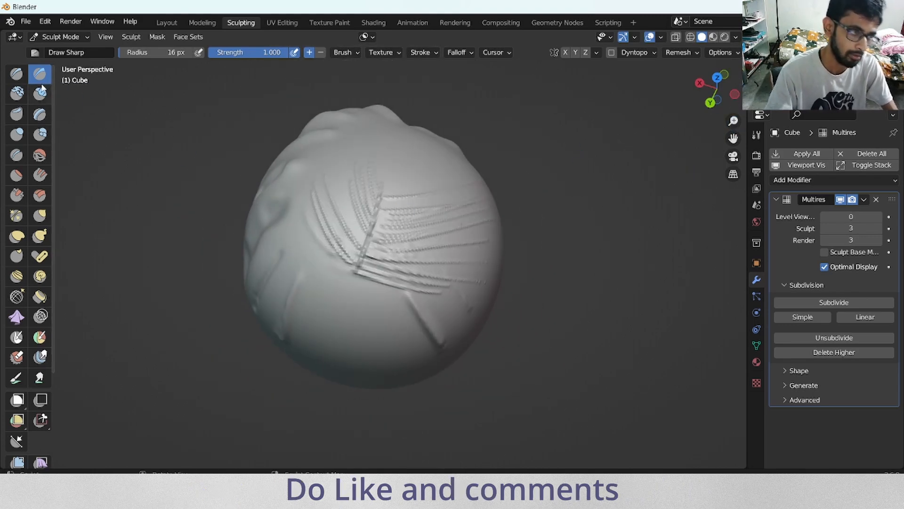
left_click(18, 96)
left_click_drag(733, 122, 733, 111)
mouse_move(711, 97)
left_mouse_down()
mouse_move(696, 111)
mouse_move(561, 103)
mouse_move(418, 148)
left_mouse_up()
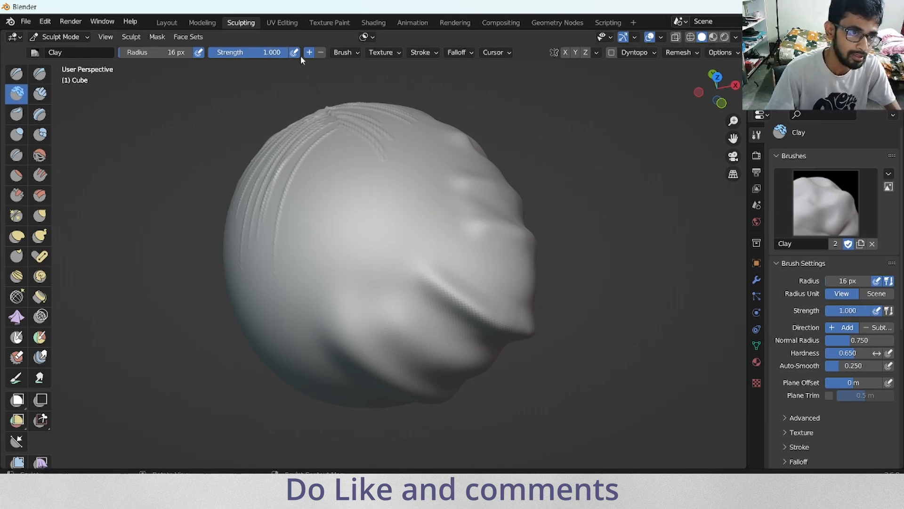
left_click_drag(370, 225, 390, 200)
left_click_drag(733, 121, 730, 93)
mouse_move(383, 177)
left_mouse_down()
mouse_move(369, 169)
mouse_move(405, 171)
mouse_move(434, 212)
mouse_move(453, 199)
left_mouse_up()
left_click_drag(712, 89, 744, 86)
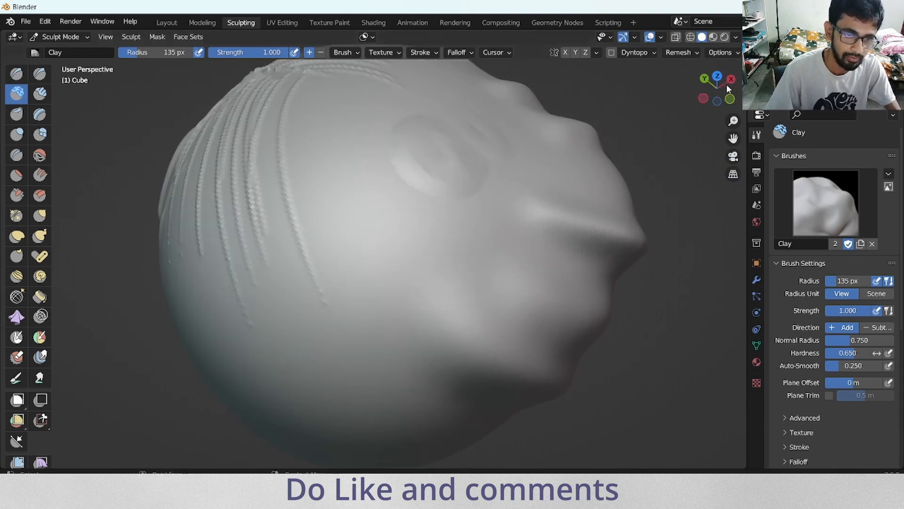
left_click_drag(474, 163, 476, 154)
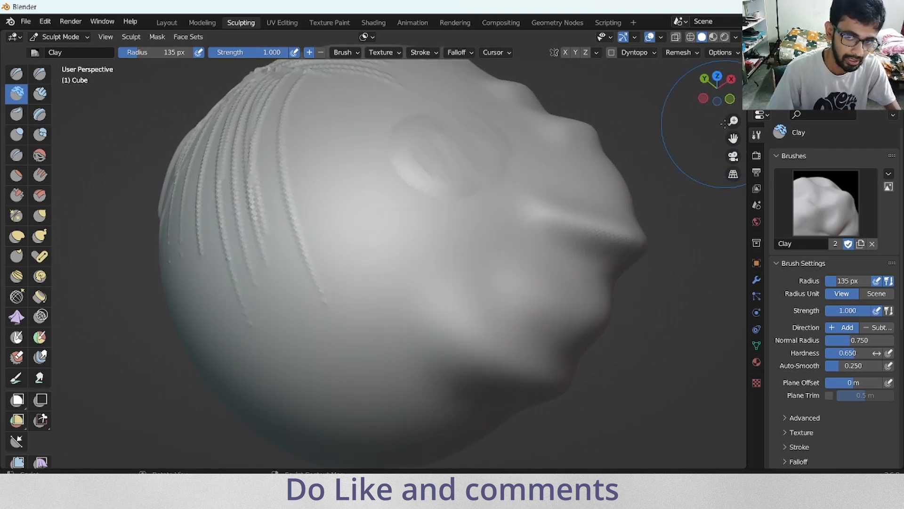
mouse_move(717, 91)
left_mouse_down()
mouse_move(728, 87)
mouse_move(718, 84)
left_mouse_up()
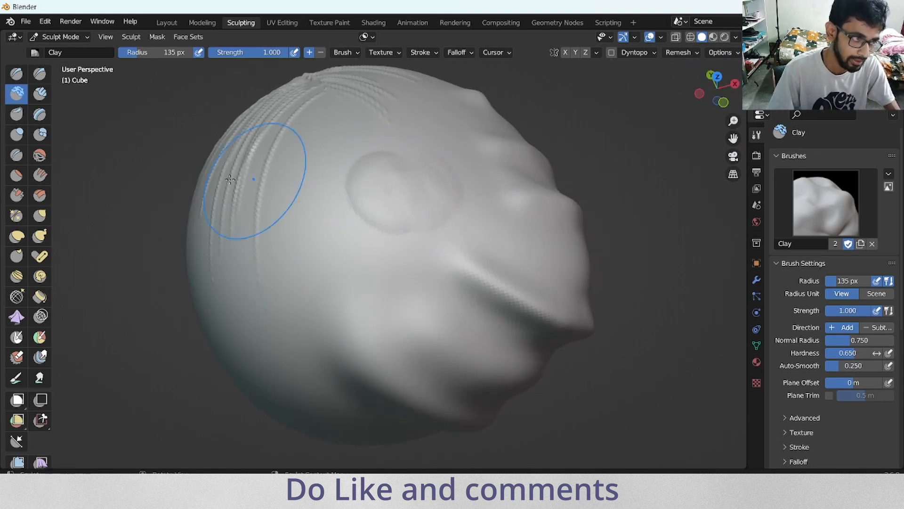
Select the Clay Strips brush and lay parallel strips across and beside the round patch at radius 135 px and strength 0.600.
left_click(40, 96)
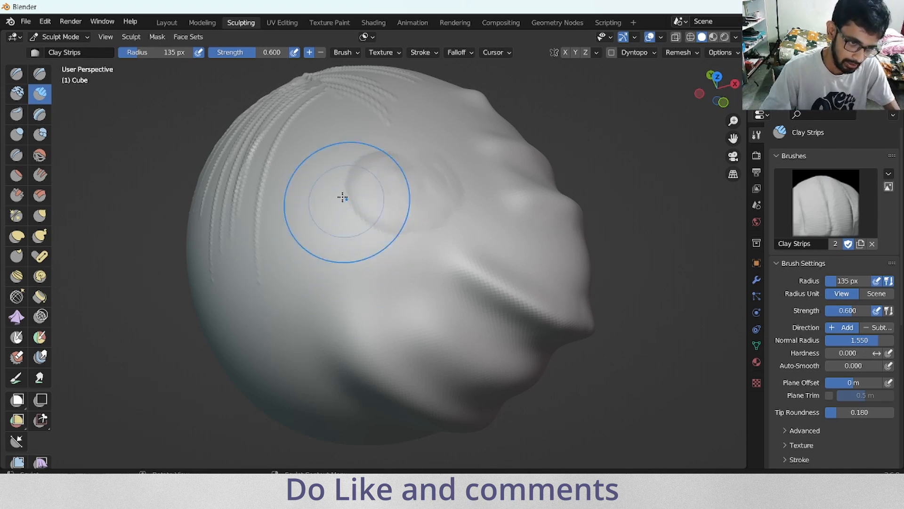
left_click_drag(337, 215, 396, 251)
left_click_drag(398, 212, 431, 237)
left_click_drag(425, 185, 439, 206)
left_click_drag(328, 229, 352, 259)
left_click_drag(308, 215, 353, 280)
Lay a second group of overlapping Clay Strips strokes between the round patch and the neighbouring ridges.
left_click_drag(698, 97, 638, 114)
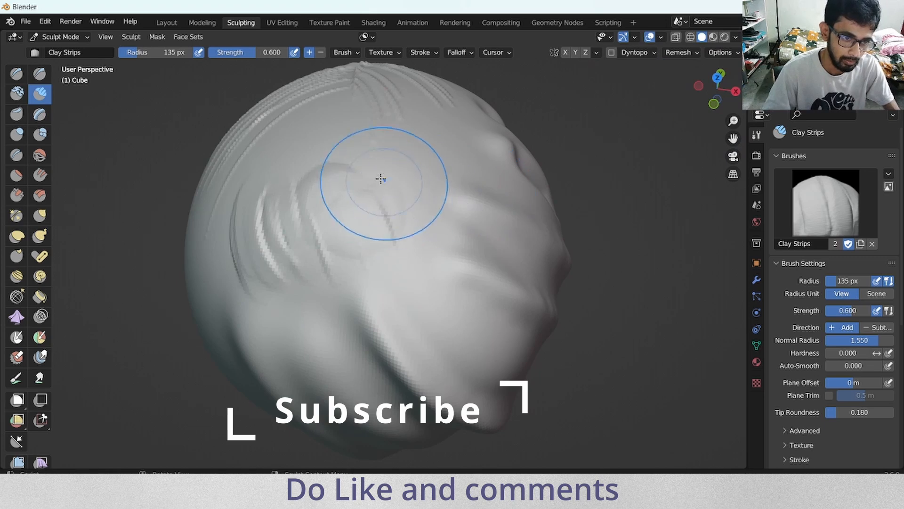
left_click_drag(383, 168, 421, 229)
left_click_drag(406, 155, 448, 219)
left_click_drag(432, 149, 474, 219)
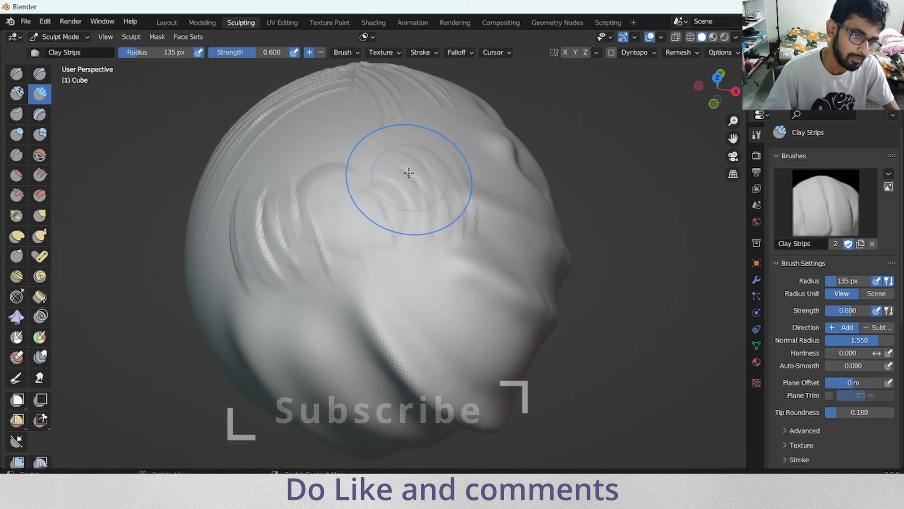
mouse_move(408, 174)
left_mouse_down()
mouse_move(431, 221)
mouse_move(446, 220)
left_mouse_up()
mouse_move(446, 167)
left_mouse_down()
mouse_move(461, 210)
mouse_move(476, 210)
left_mouse_up()
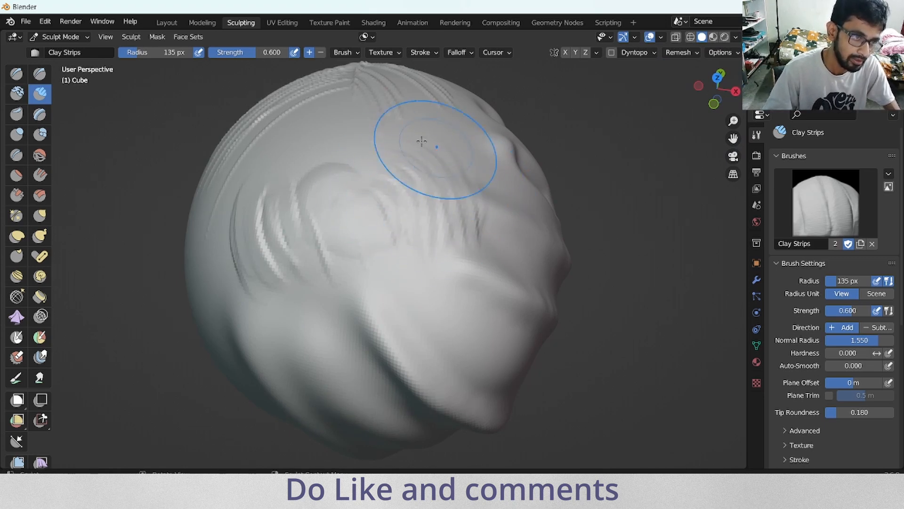
mouse_move(427, 182)
left_mouse_down()
mouse_move(439, 223)
mouse_move(458, 219)
left_mouse_up()
Set Clay Strips to radius 32 px and strength 1.000, and sculpt narrow strips over the round patch.
left_click_drag(130, 55, 126, 55)
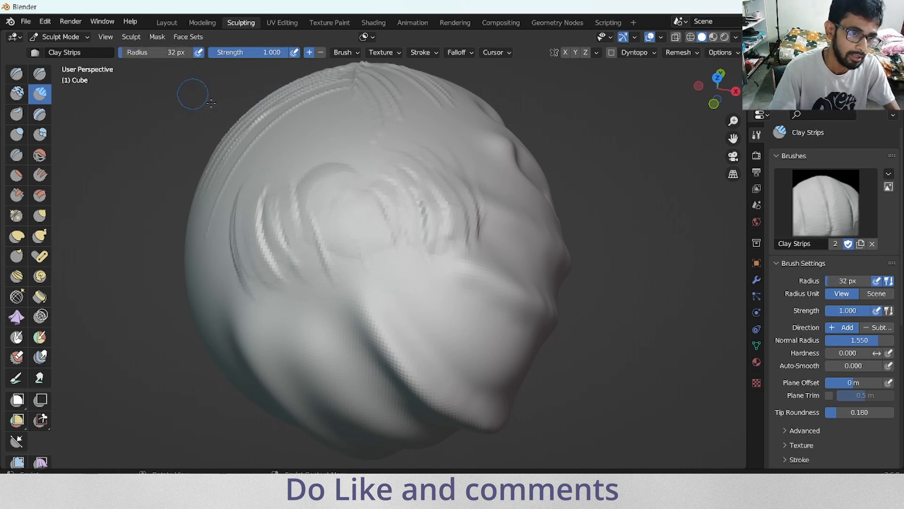
left_click_drag(334, 179, 372, 257)
left_click_drag(354, 183, 383, 261)
left_click_drag(335, 164, 383, 265)
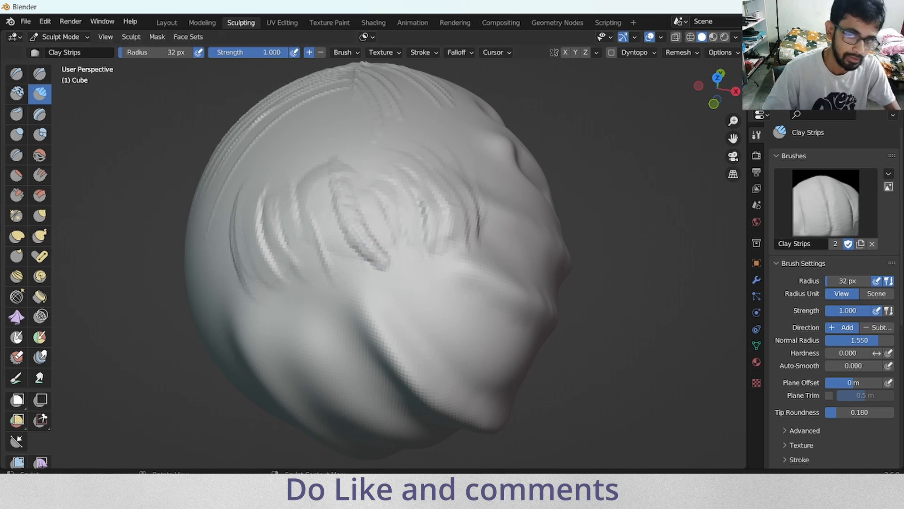
Change the viewport MatCap to the light brown clay material and add another narrow strip beside the round patch.
left_click(736, 38)
left_click(725, 126)
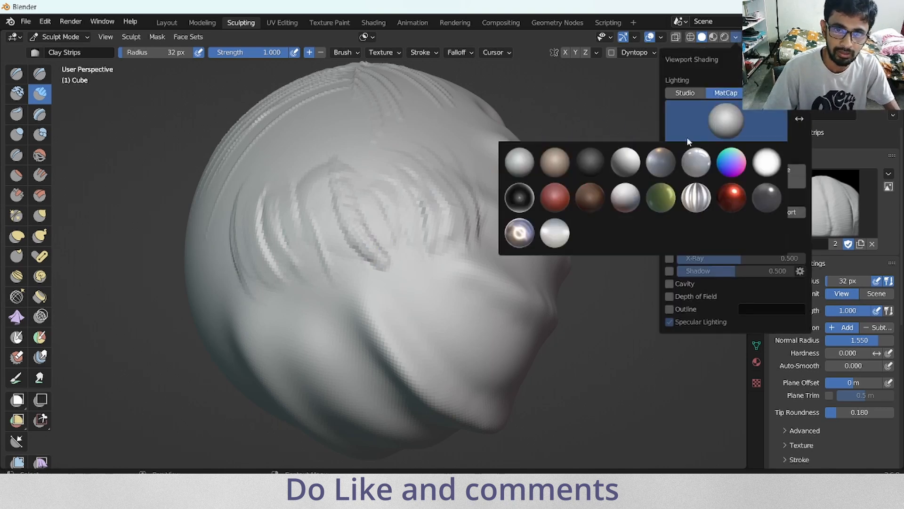
left_click(551, 164)
left_click_drag(408, 189, 428, 253)
Set the Clay Strips radius to 85 px and lay wider strips from the narrow ones toward the smooth ridges.
left_click_drag(733, 121, 733, 133)
left_click_drag(731, 80, 714, 90)
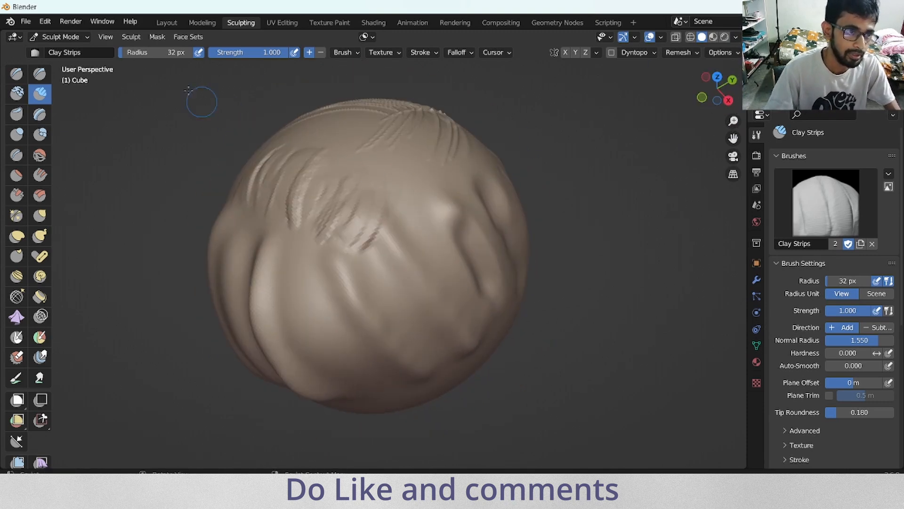
mouse_move(378, 179)
left_mouse_down()
mouse_move(369, 250)
mouse_move(351, 236)
mouse_move(348, 246)
left_mouse_up()
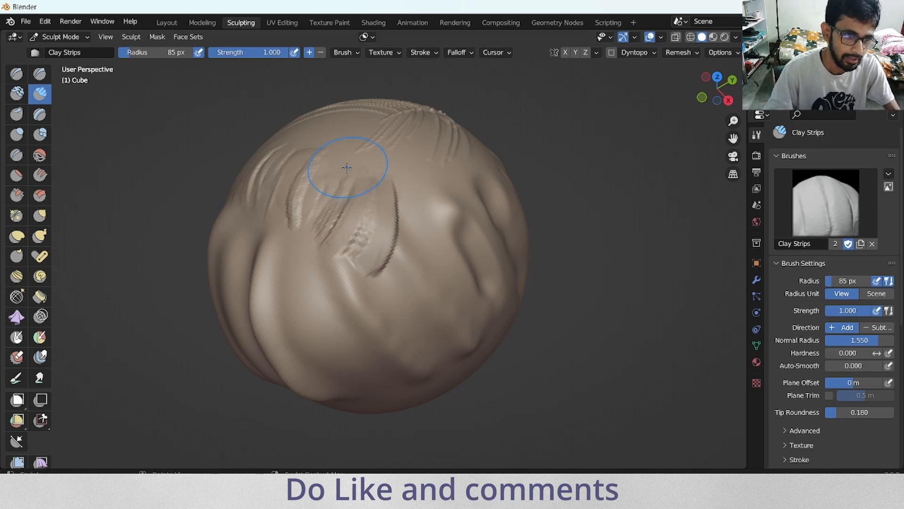
left_click_drag(347, 172, 318, 226)
left_click_drag(415, 193, 395, 276)
left_click_drag(444, 202, 431, 280)
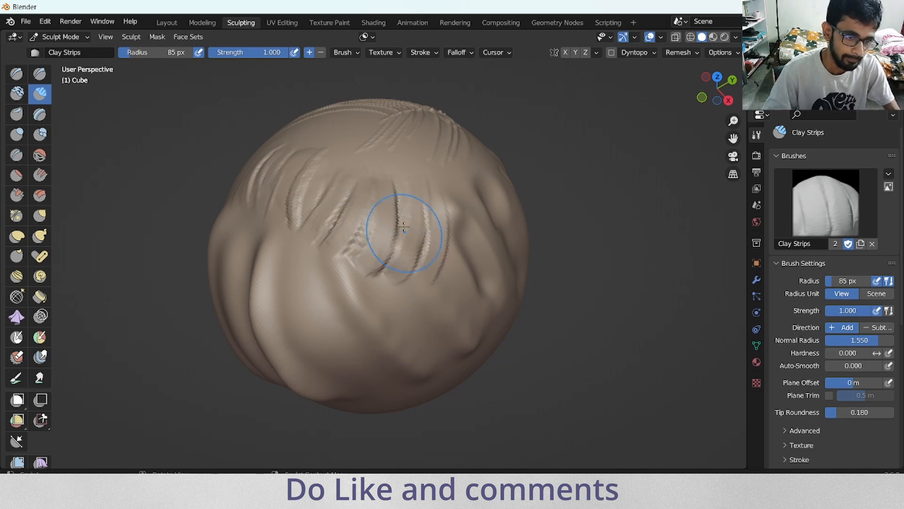
Try the Clay Thumb brush on the strips and smooth ridges with radius 85 px and strength 0.500.
left_click(17, 114)
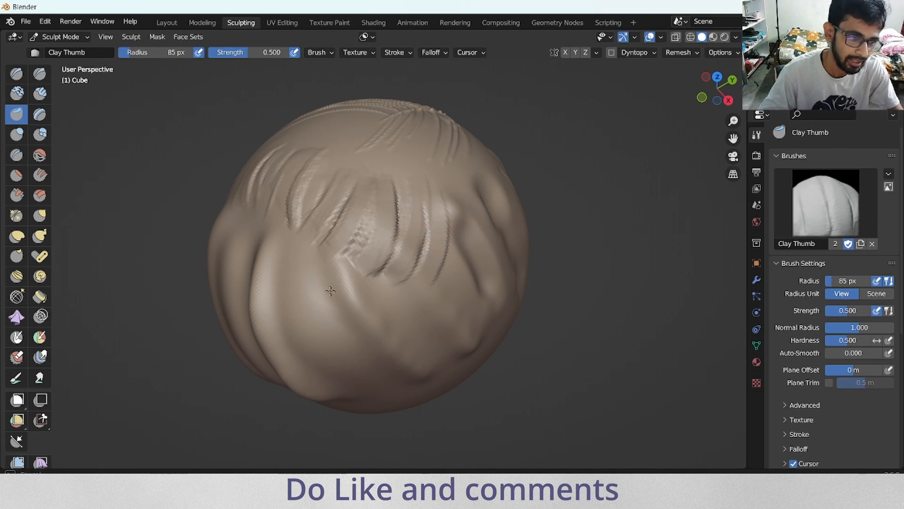
left_click_drag(733, 121, 733, 111)
left_click_drag(717, 88, 659, 97)
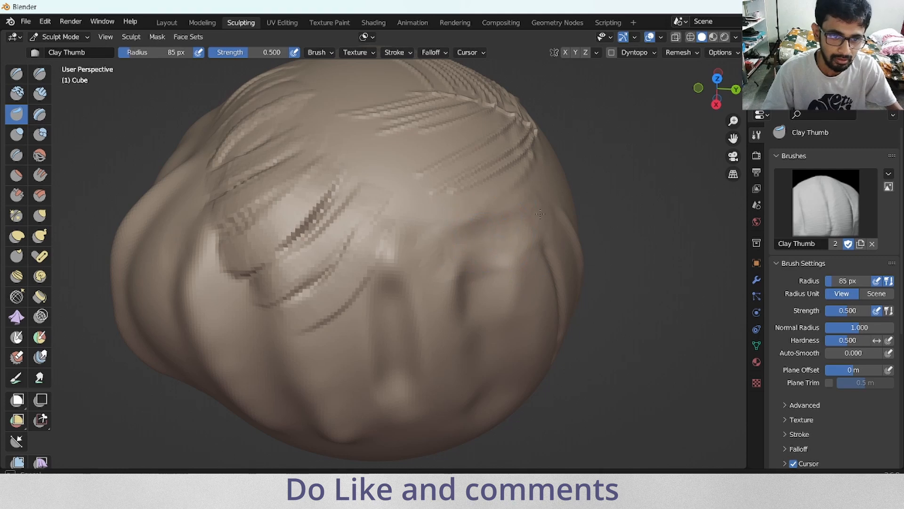
left_click_drag(707, 96, 714, 78)
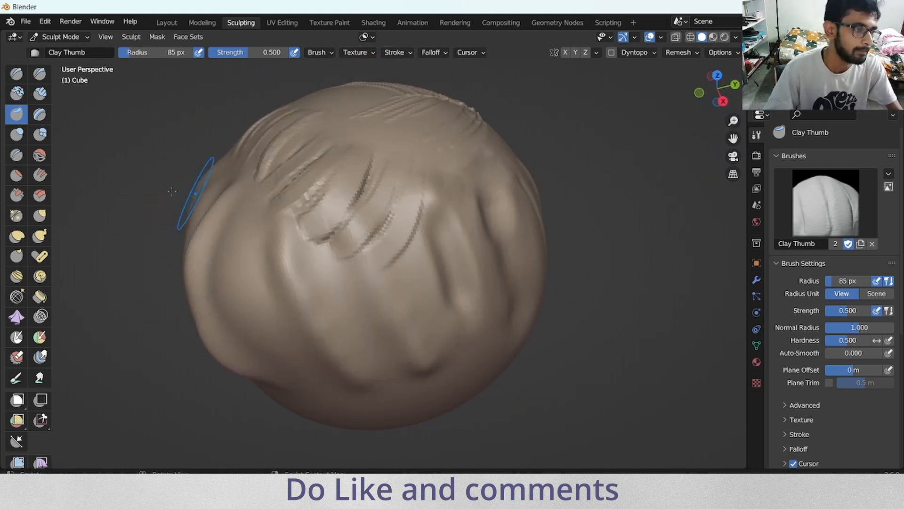
Use the Layer brush with radius 85 px and strength 1.000 to build two stacked bands across the tops of the smooth ridges.
left_click(40, 115)
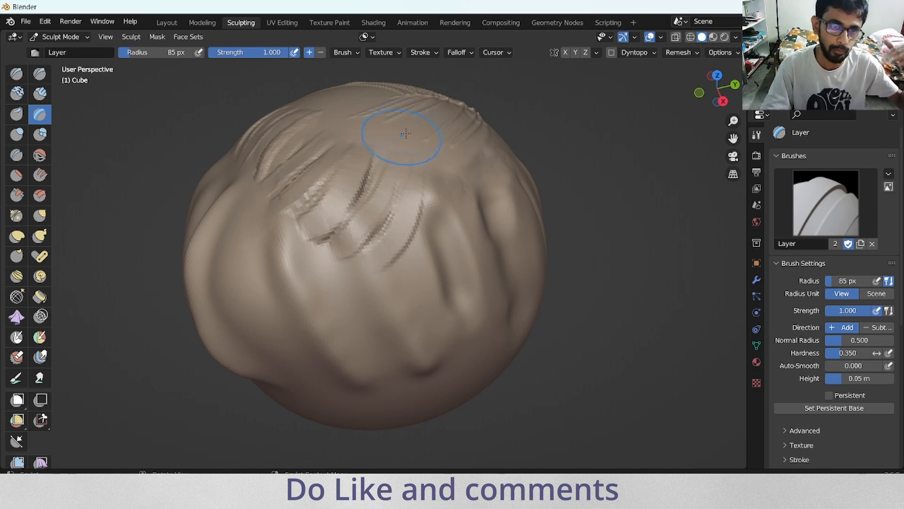
left_click_drag(722, 92, 669, 97)
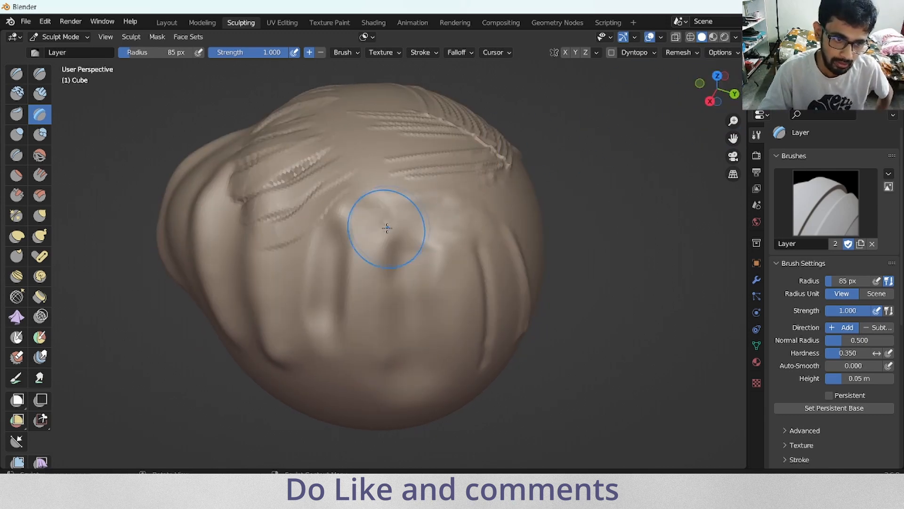
left_click_drag(372, 229, 506, 210)
mouse_move(706, 116)
left_mouse_down()
mouse_move(682, 72)
mouse_move(697, 94)
left_mouse_up()
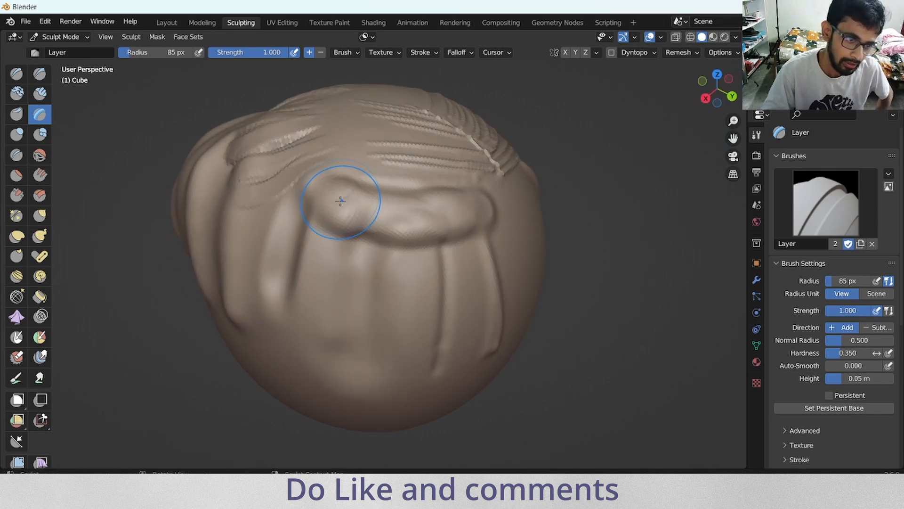
left_click_drag(341, 201, 464, 201)
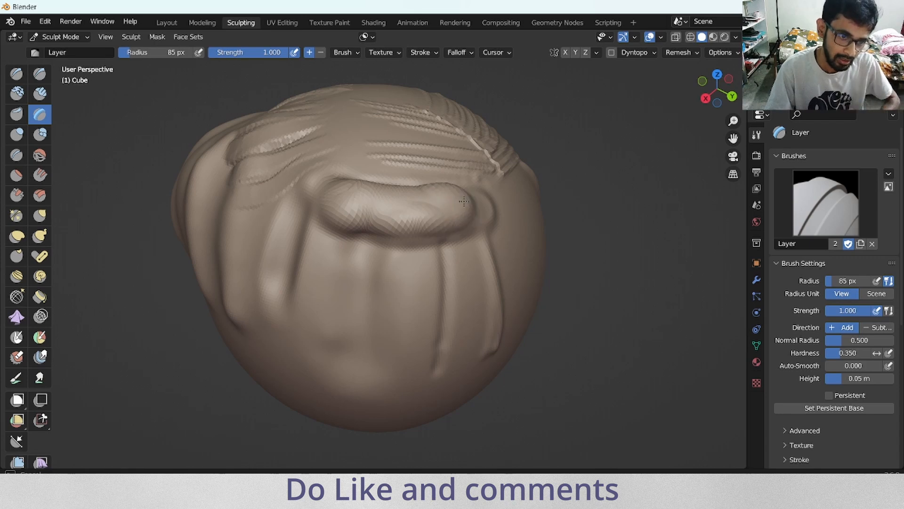
Sculpt a wide curved Layer band across the ridges below the first raised band, and stack further layers on top of it.
mouse_move(710, 115)
left_mouse_down()
mouse_move(706, 99)
mouse_move(701, 105)
left_mouse_up()
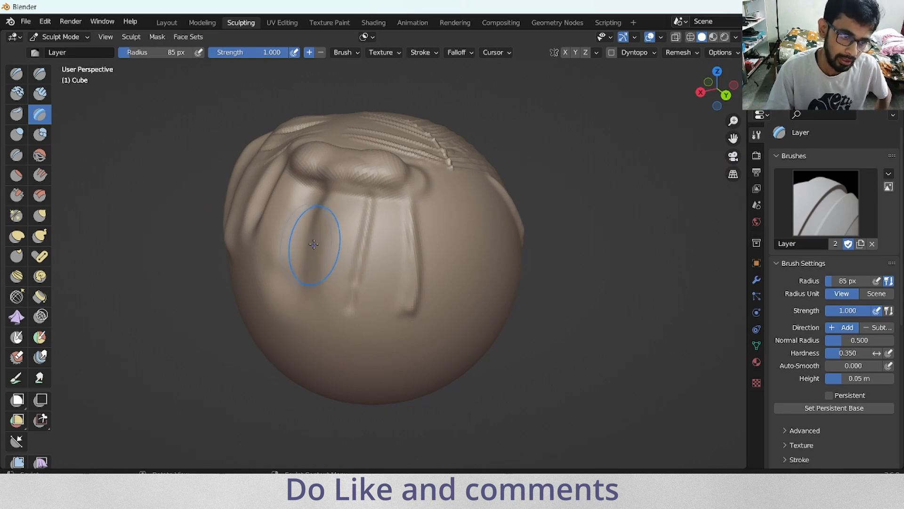
mouse_move(293, 244)
left_mouse_down()
mouse_move(410, 256)
mouse_move(464, 223)
mouse_move(472, 195)
left_mouse_up()
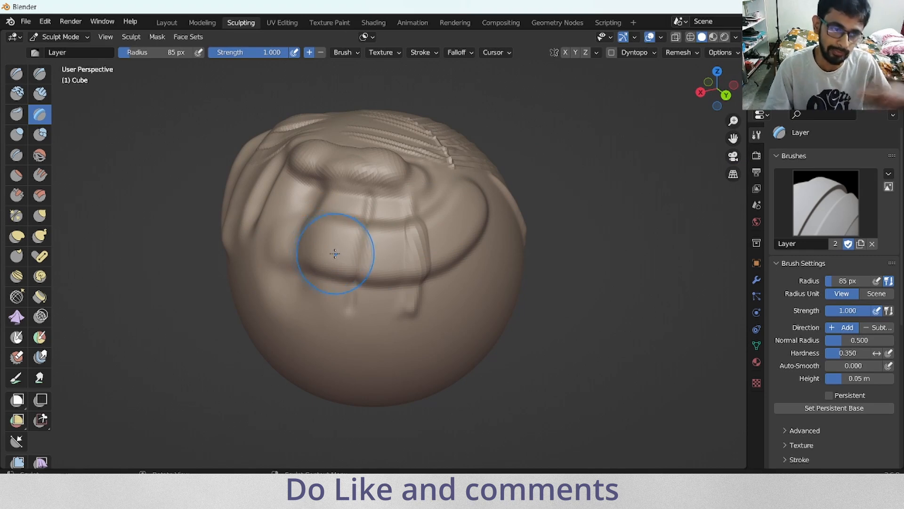
mouse_move(331, 250)
left_mouse_down()
mouse_move(351, 259)
mouse_move(405, 249)
mouse_move(449, 213)
mouse_move(339, 242)
mouse_move(413, 231)
mouse_move(442, 212)
left_mouse_up()
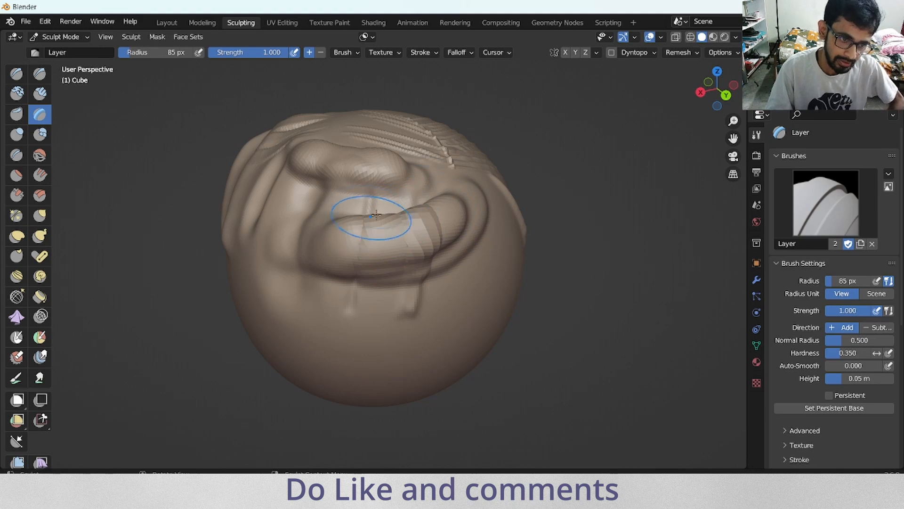
left_click_drag(736, 98, 734, 83)
left_click_drag(386, 157, 457, 142)
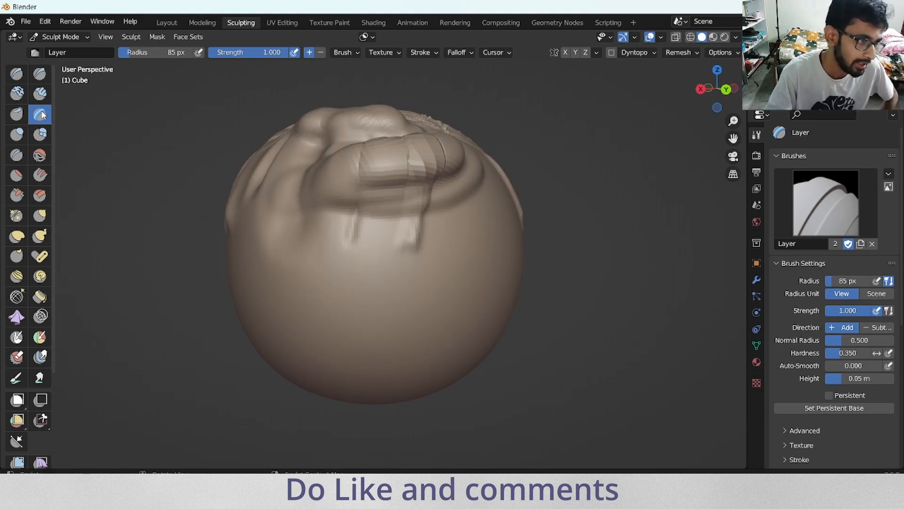
Switch to the Inflate/Deflate brush and bring a smooth, unsculpted area of the sphere into view.
left_click(17, 135)
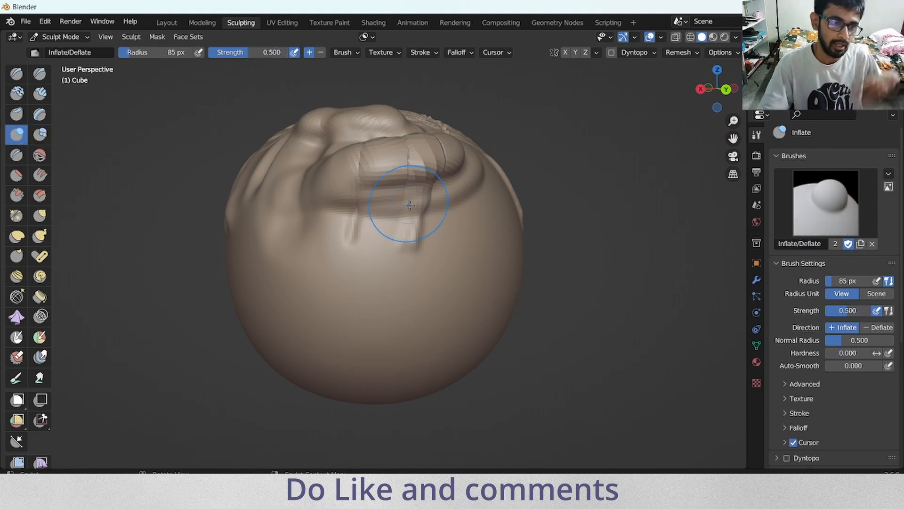
mouse_move(725, 117)
left_mouse_down()
mouse_move(707, 120)
mouse_move(713, 129)
left_mouse_up()
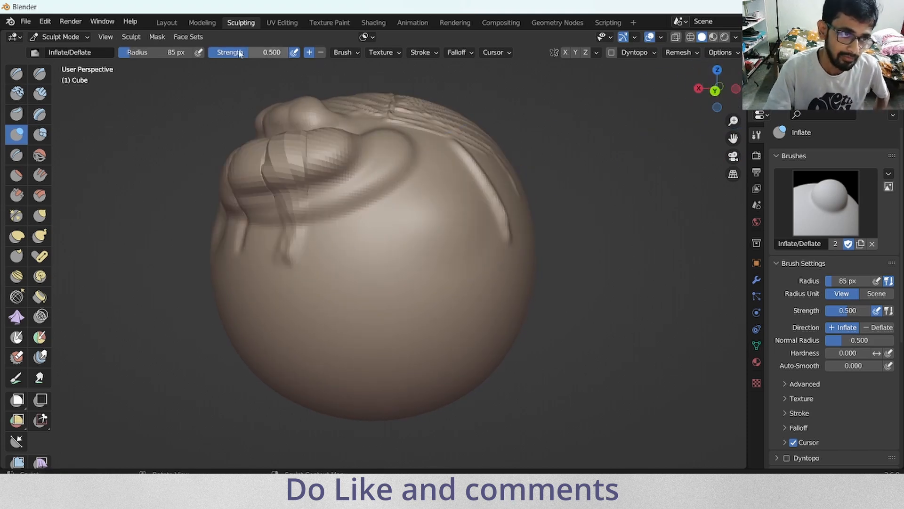